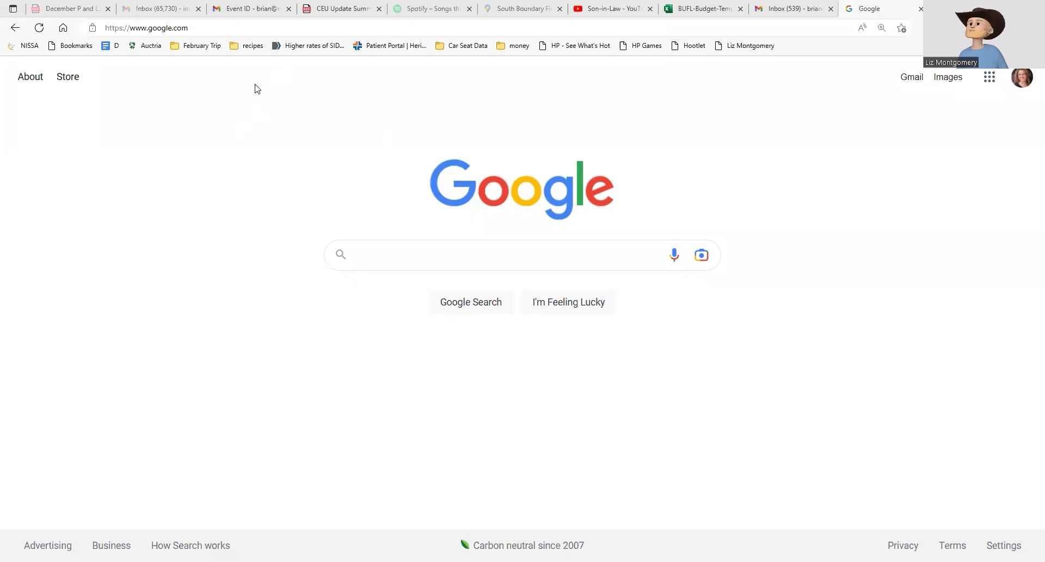
- Go to cert.safekids.org and open the login page for CPS Tech/Tech to Be
click(251, 26)
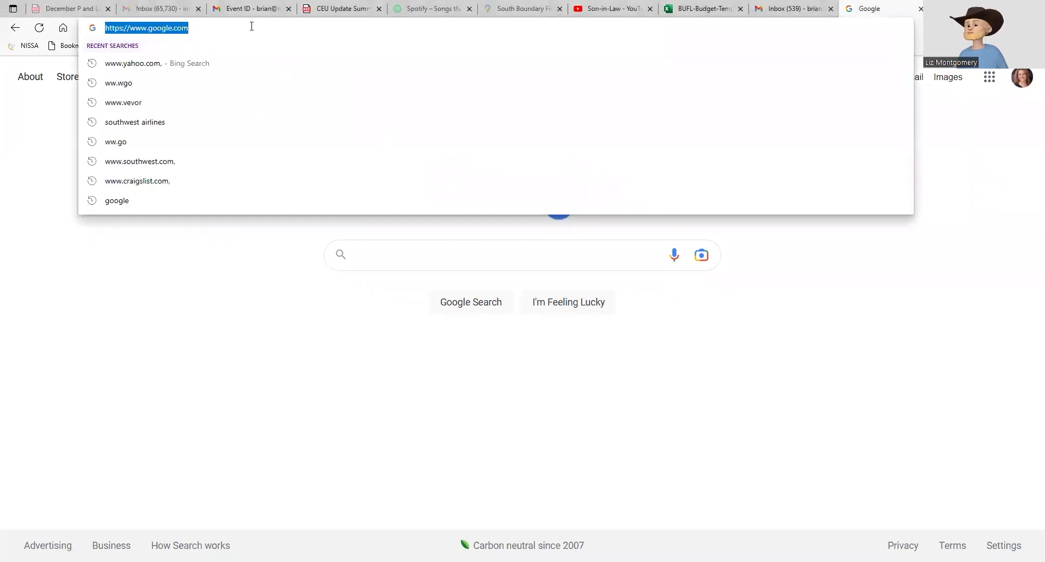
text(cert.safekid)
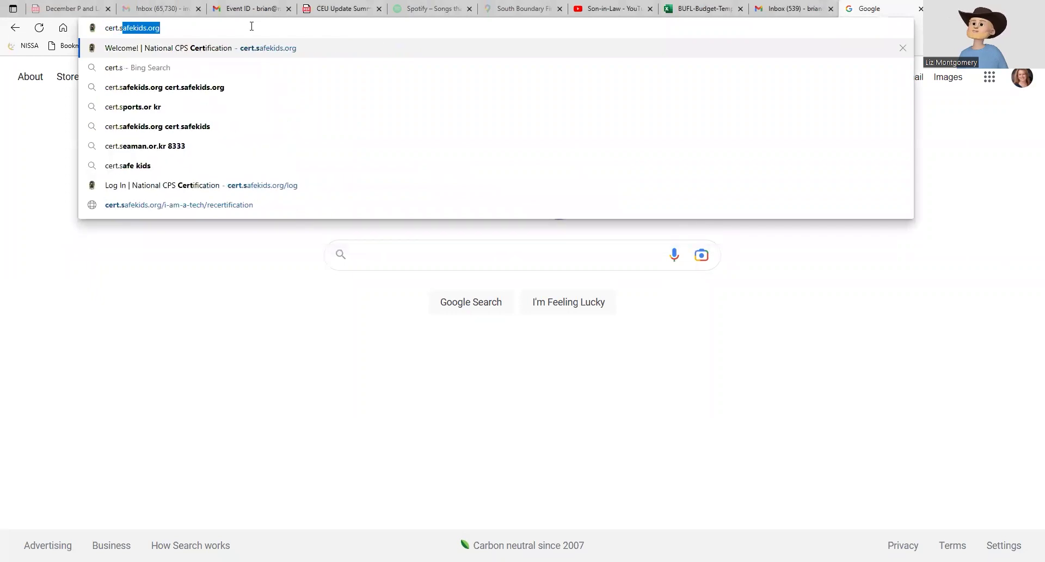
text(s.org)
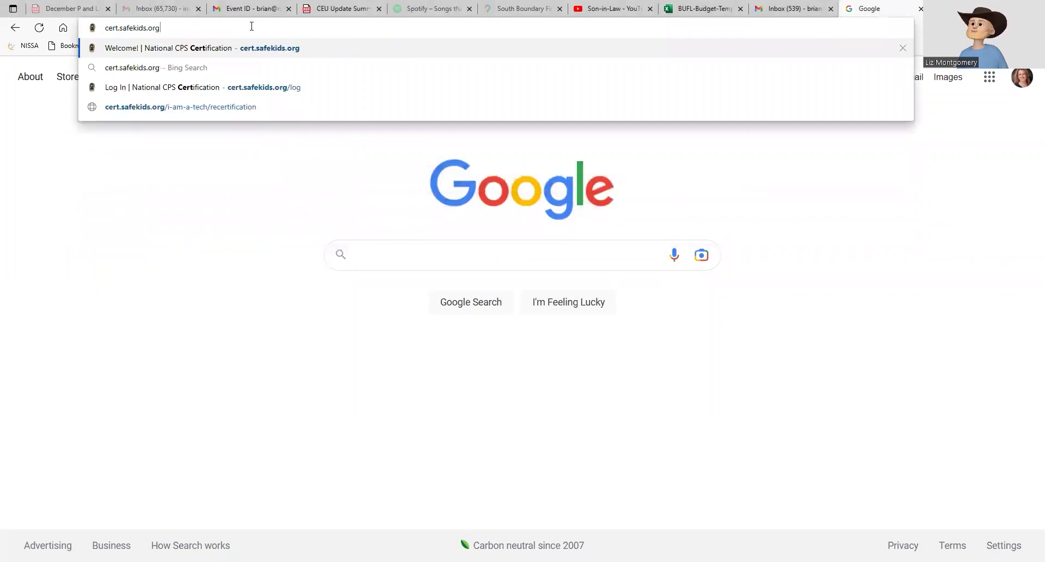
key(Return)
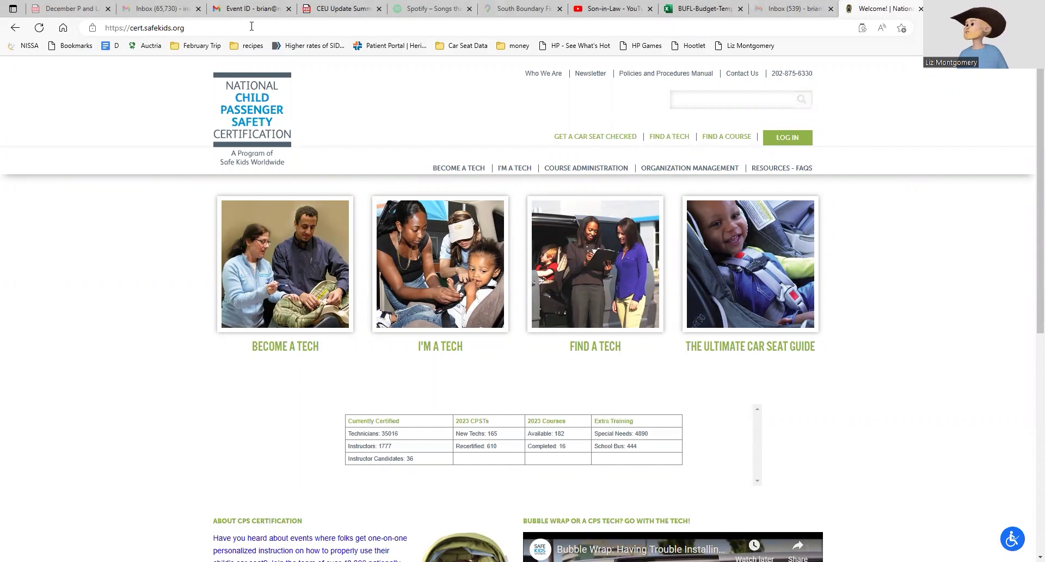
click(789, 139)
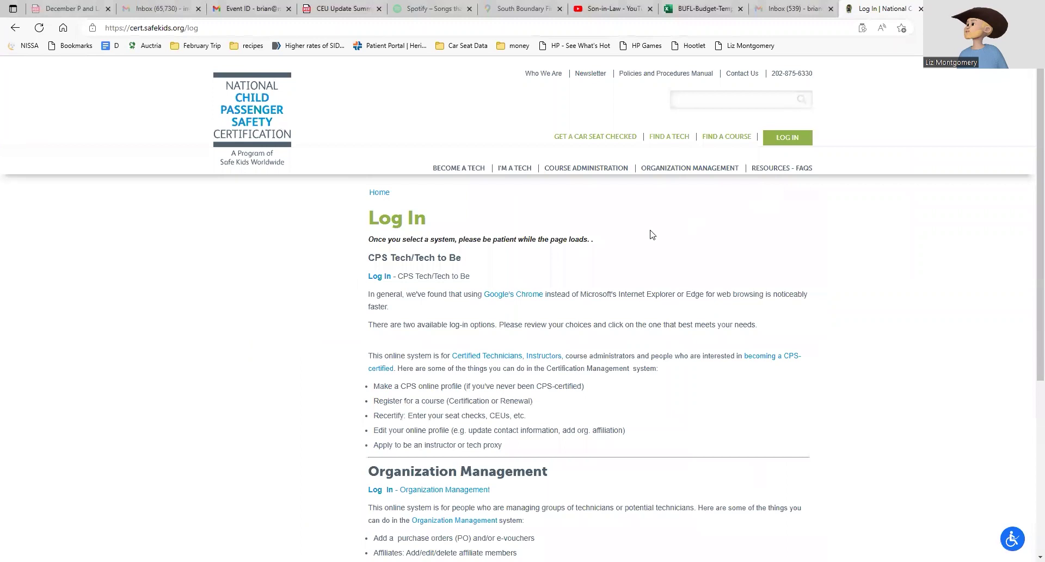
click(374, 278)
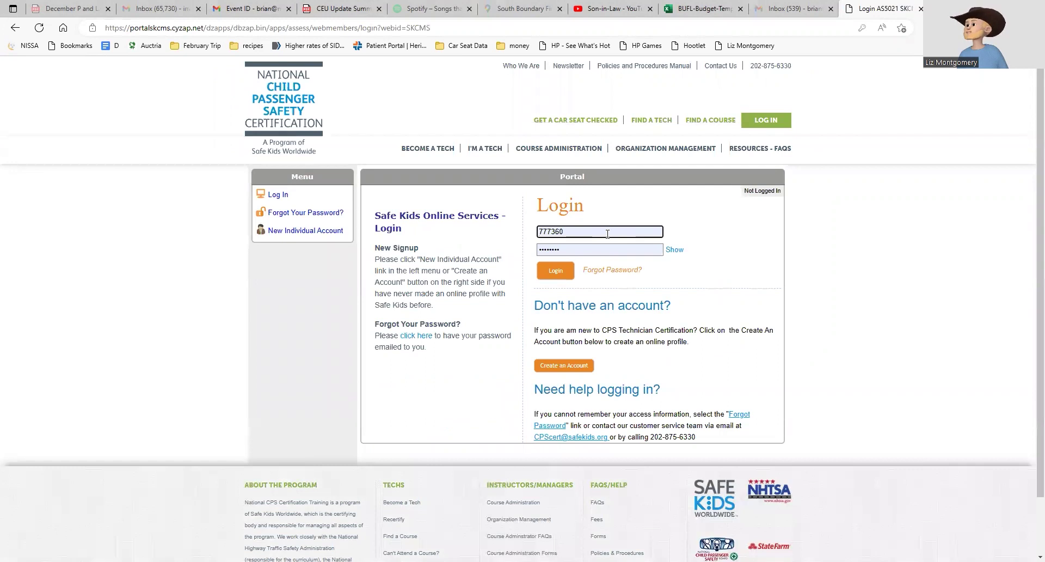
- Clear the prefilled username and sign in to the portal with the saved account username and password
double_click(608, 234)
key(BackSpace)
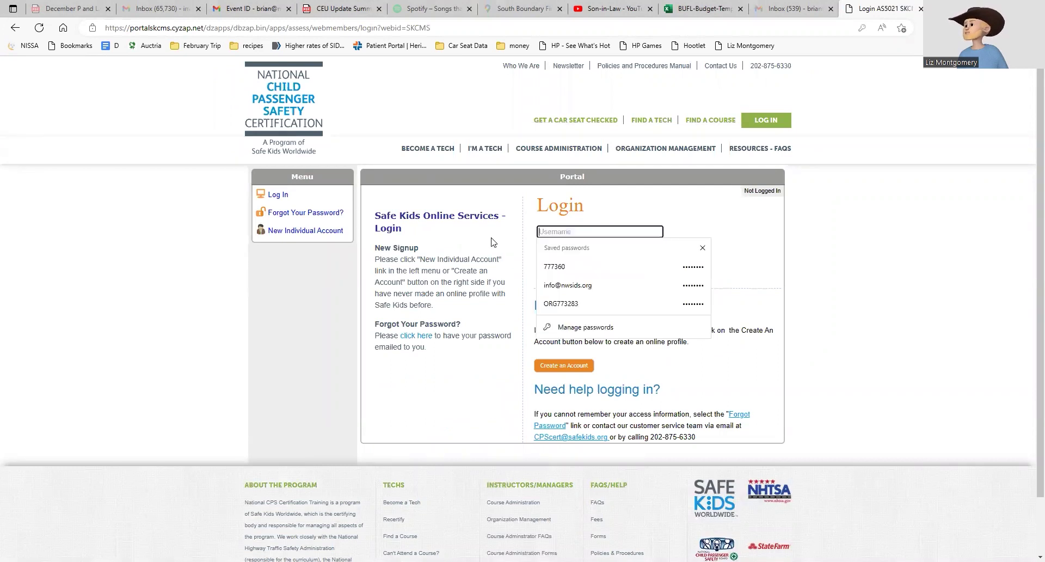
click(750, 226)
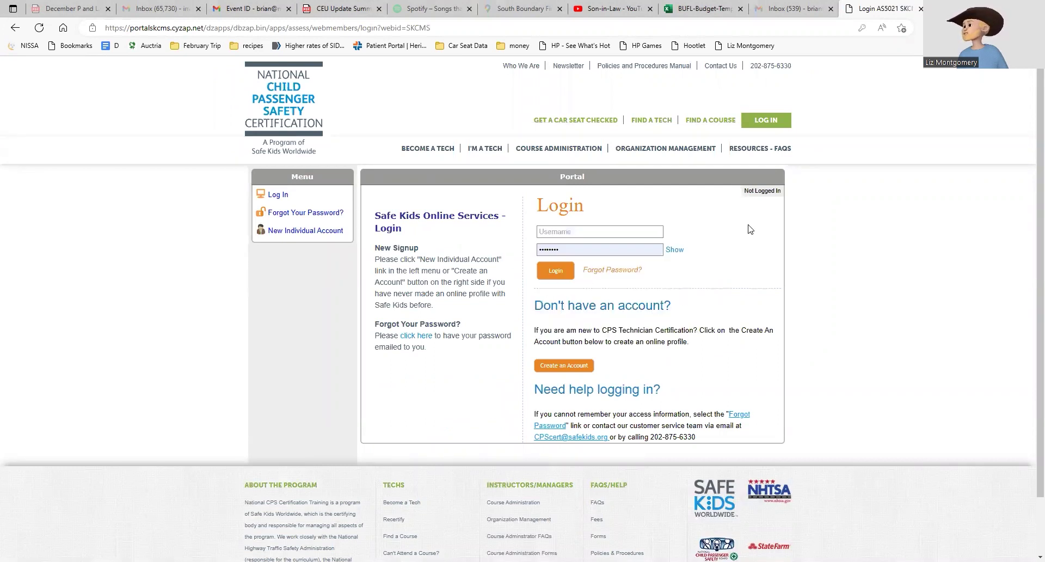
click(595, 233)
click(566, 266)
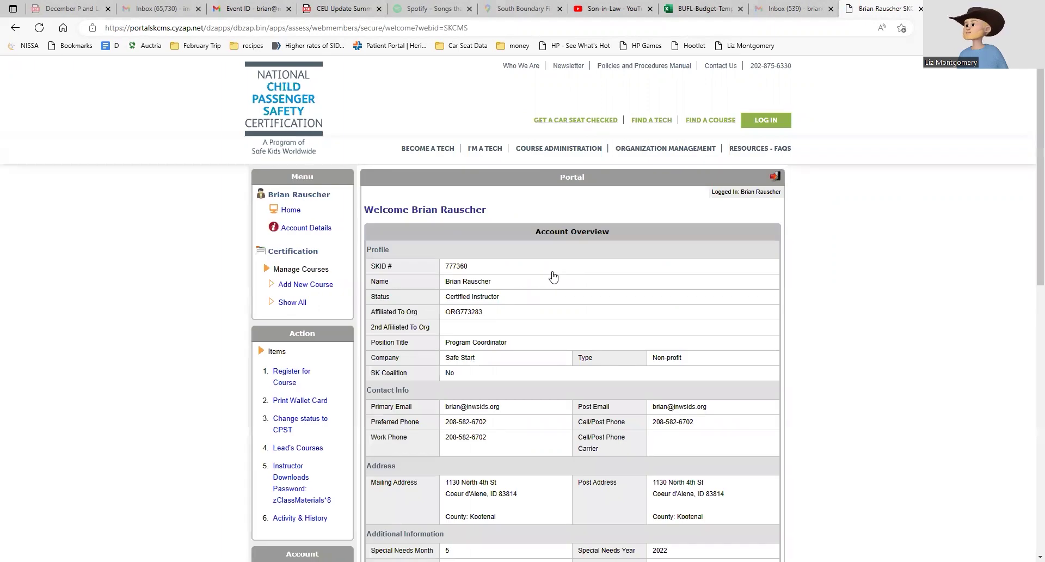
- Open Add/Review CEUs for the open CPSTI recertification cycle in the account overview
scroll(554, 275, down, 3)
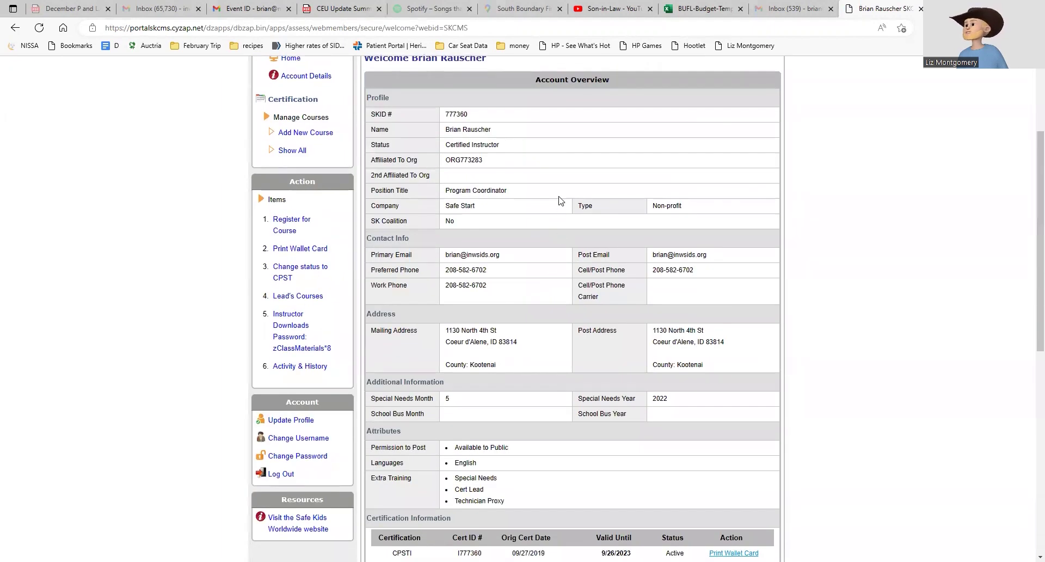
scroll(553, 212, down, 7)
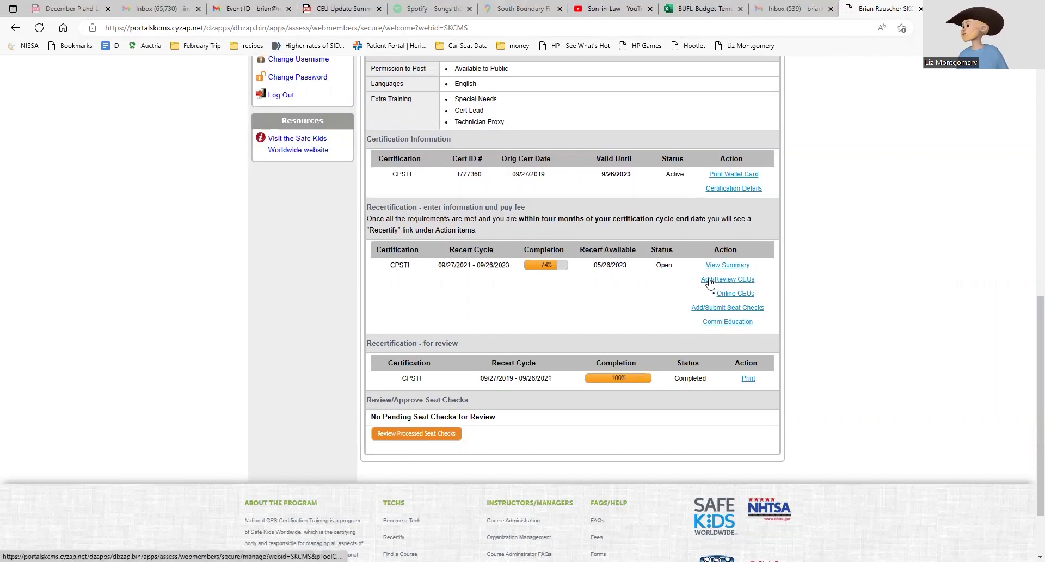
click(715, 280)
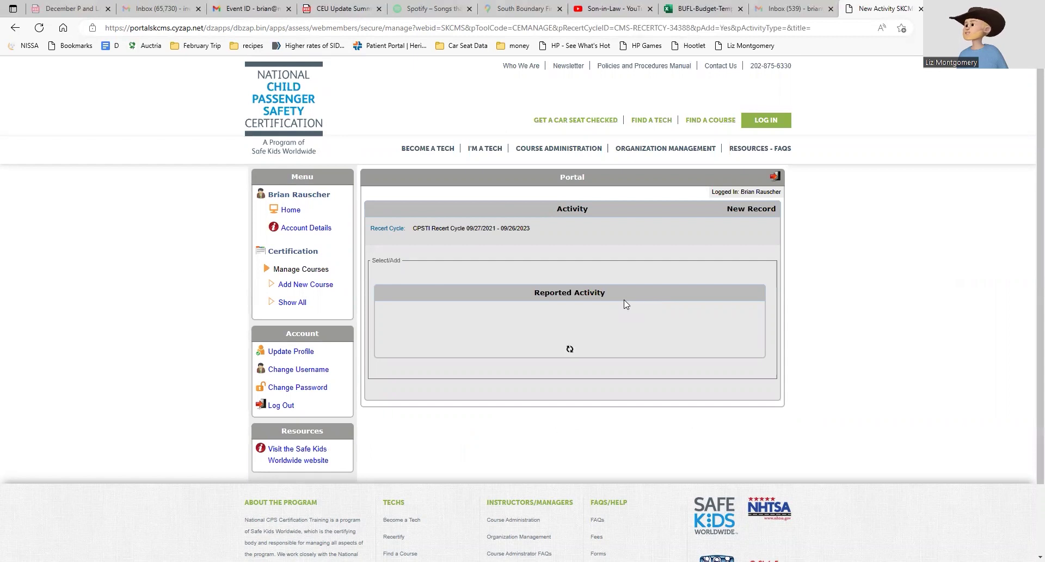
- Review the reported activity and start a new hours entry with activity type 8a: In-person Session/Workshop (Category 1)
scroll(624, 303, down, 3)
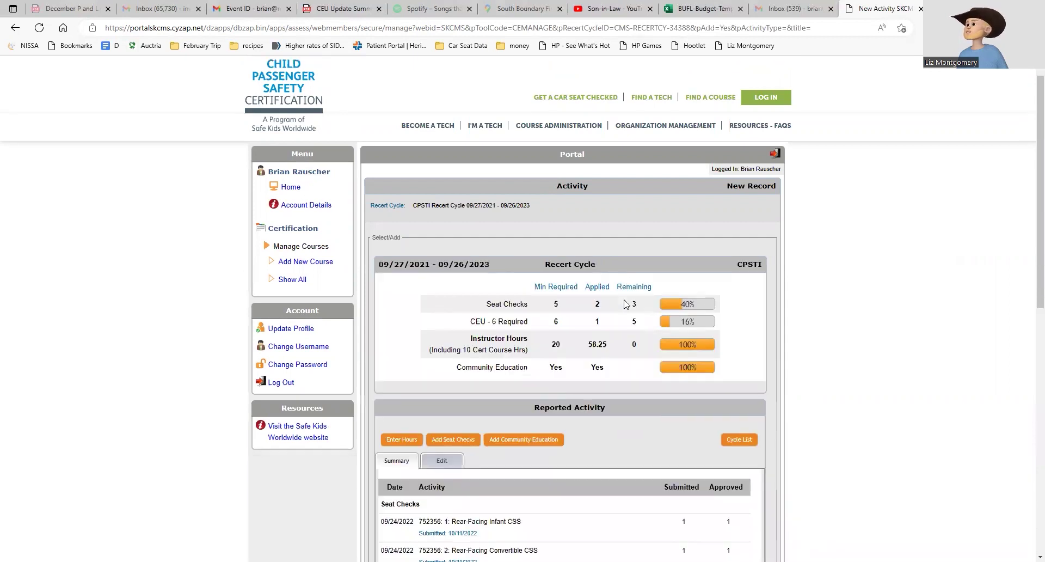
scroll(625, 283, down, 2)
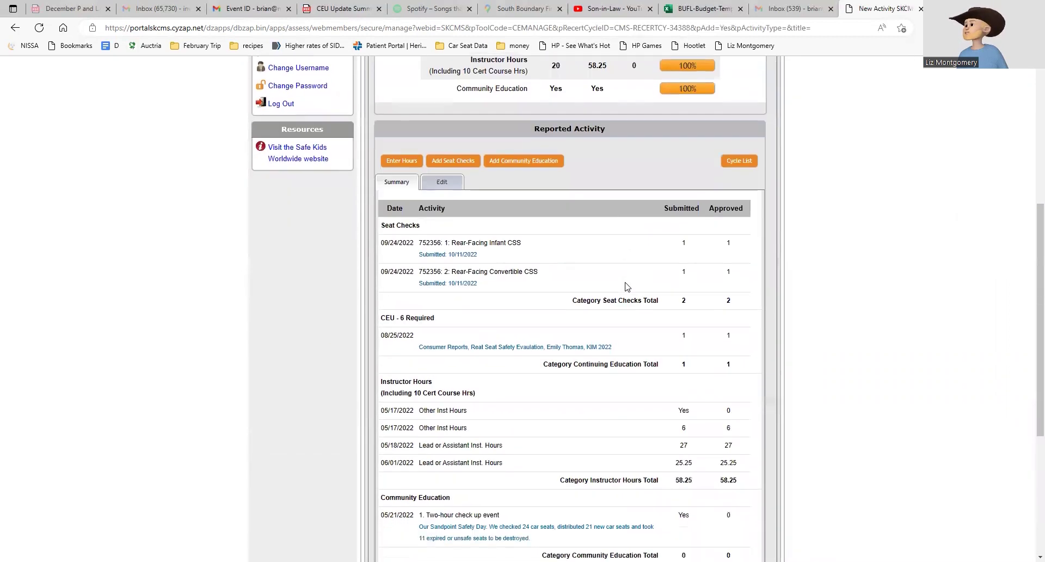
scroll(625, 292, down, 5)
scroll(625, 292, up, 4)
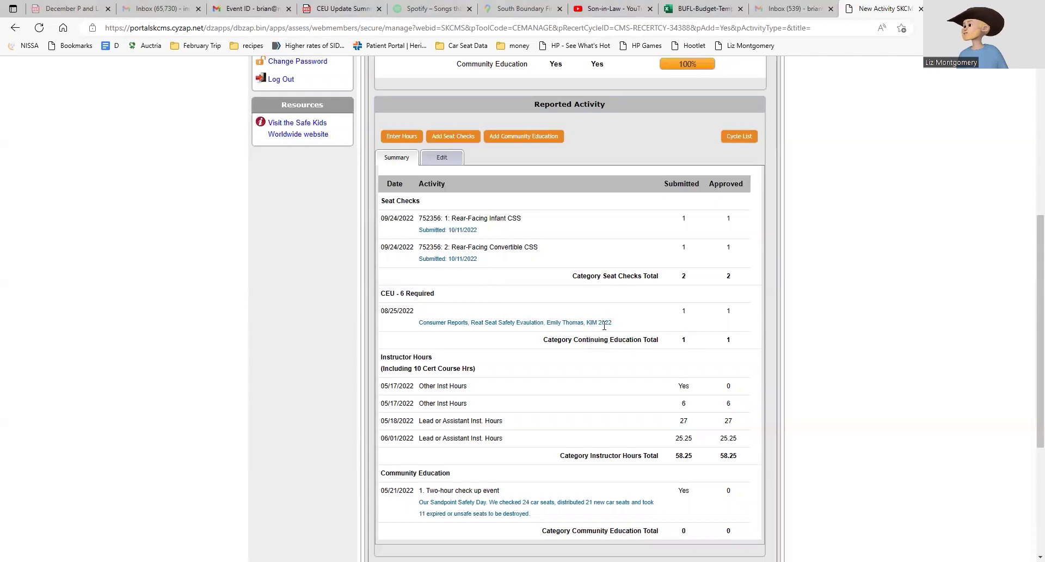
scroll(552, 308, up, 1)
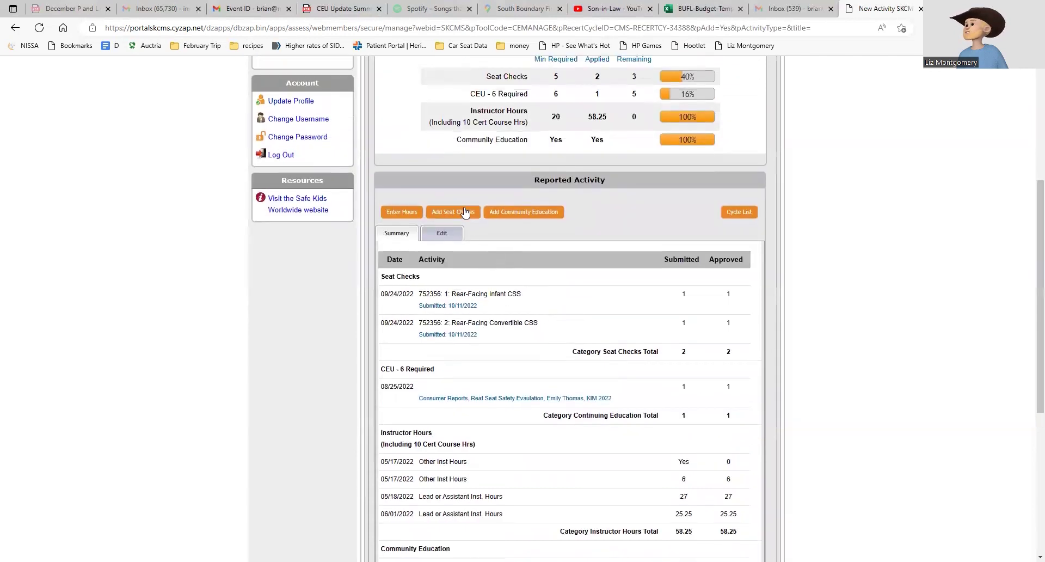
click(396, 212)
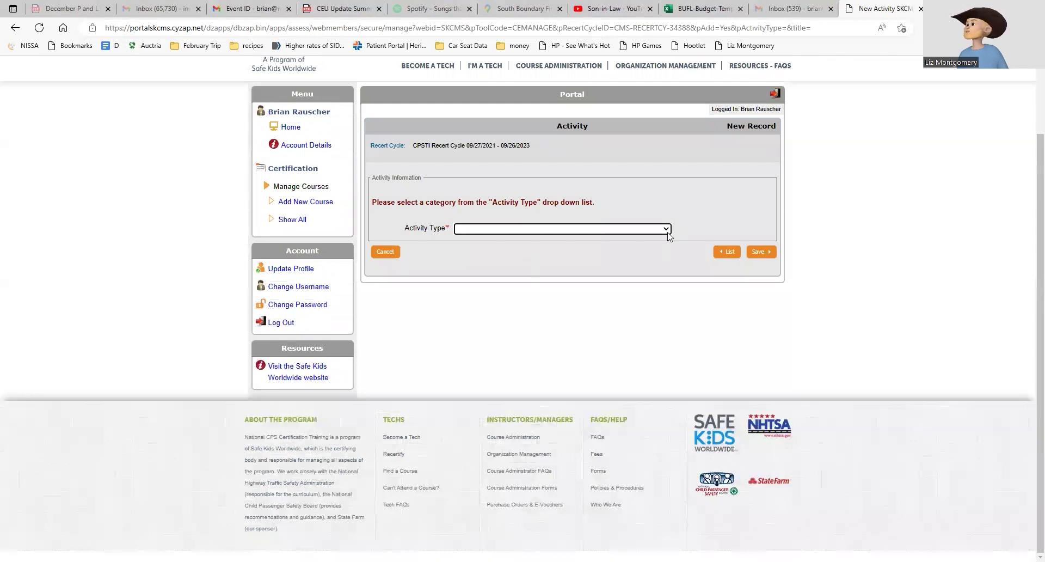
click(669, 230)
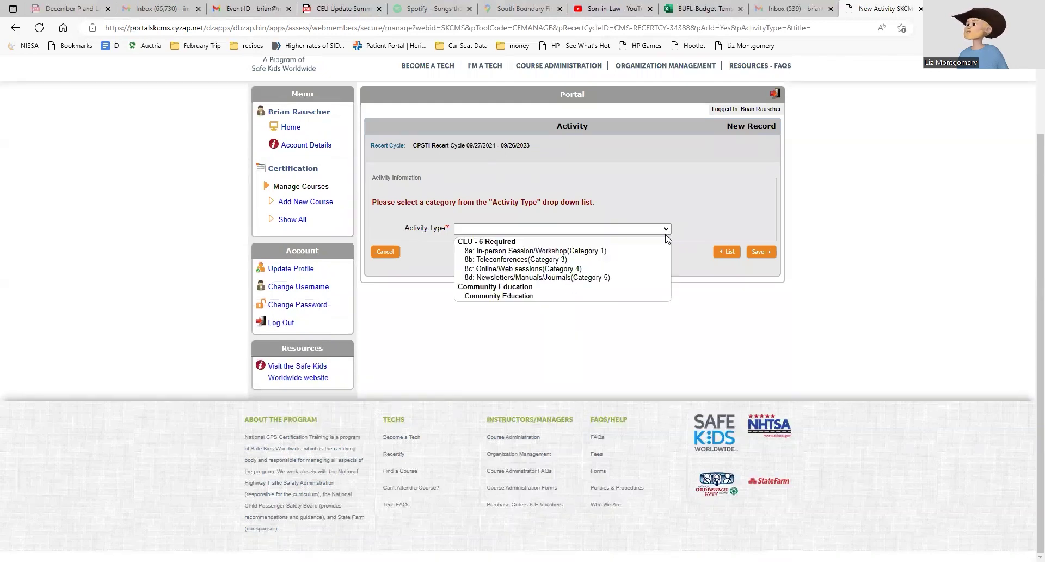
click(584, 251)
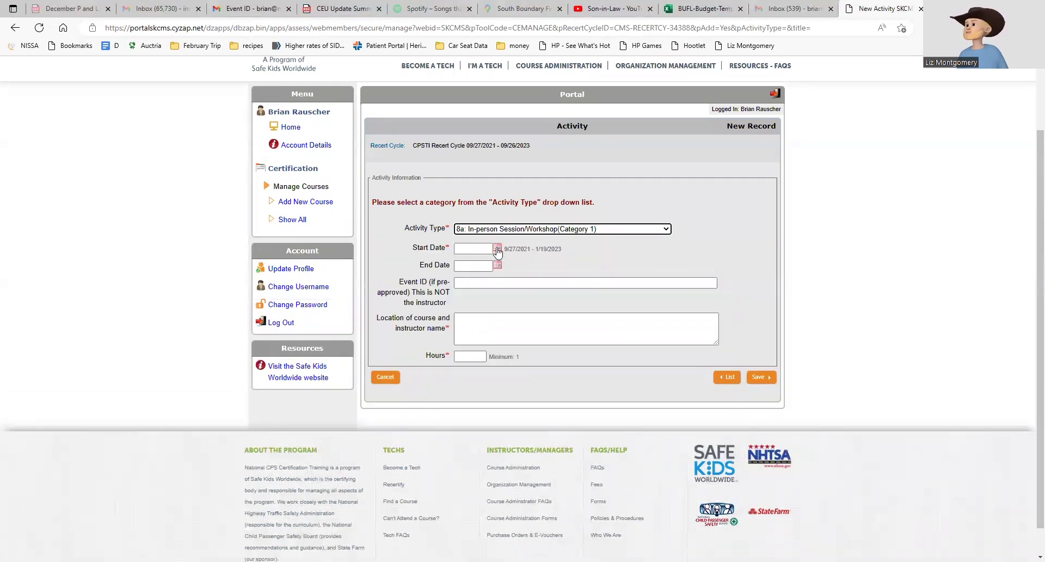
- Set the activity's start date to 05/04/2022
click(497, 249)
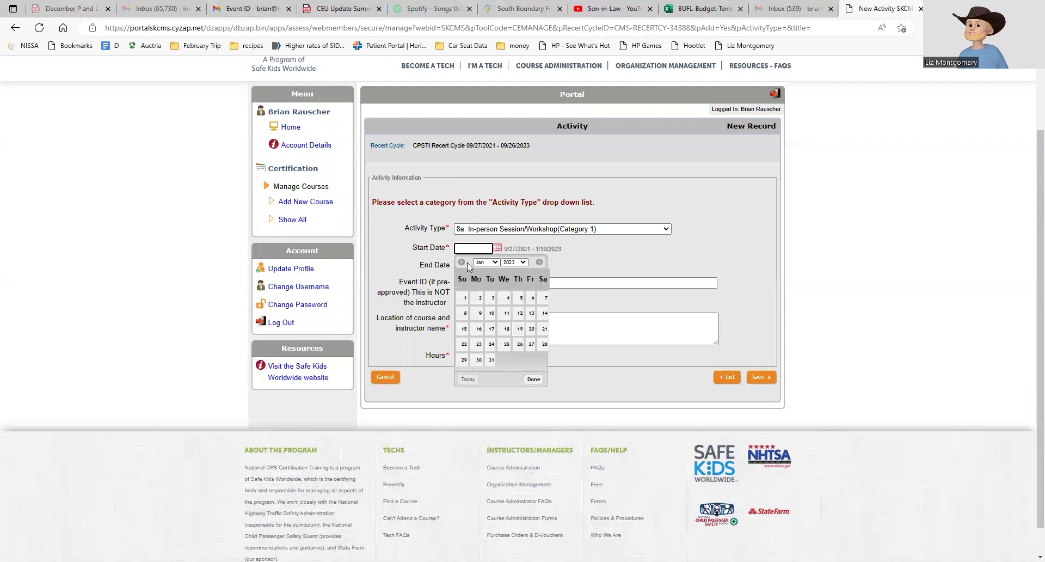
click(461, 262)
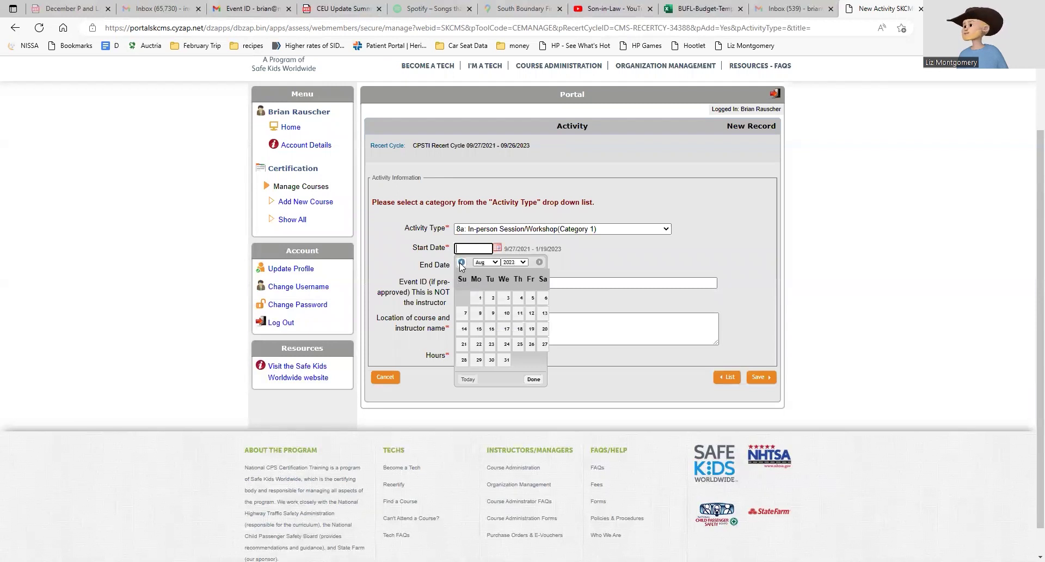
click(461, 262)
click(486, 262)
click(488, 267)
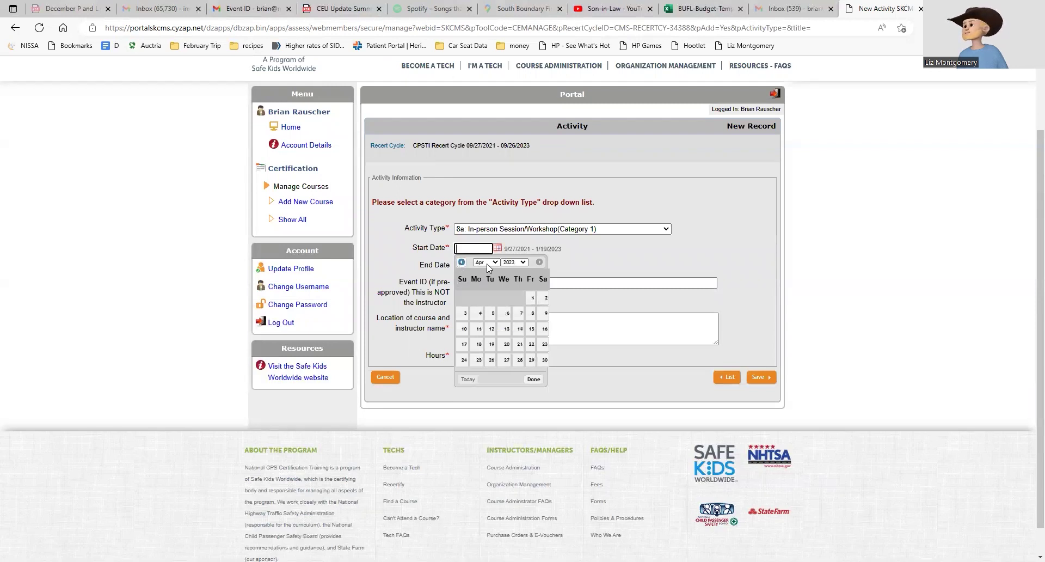
click(540, 262)
click(505, 299)
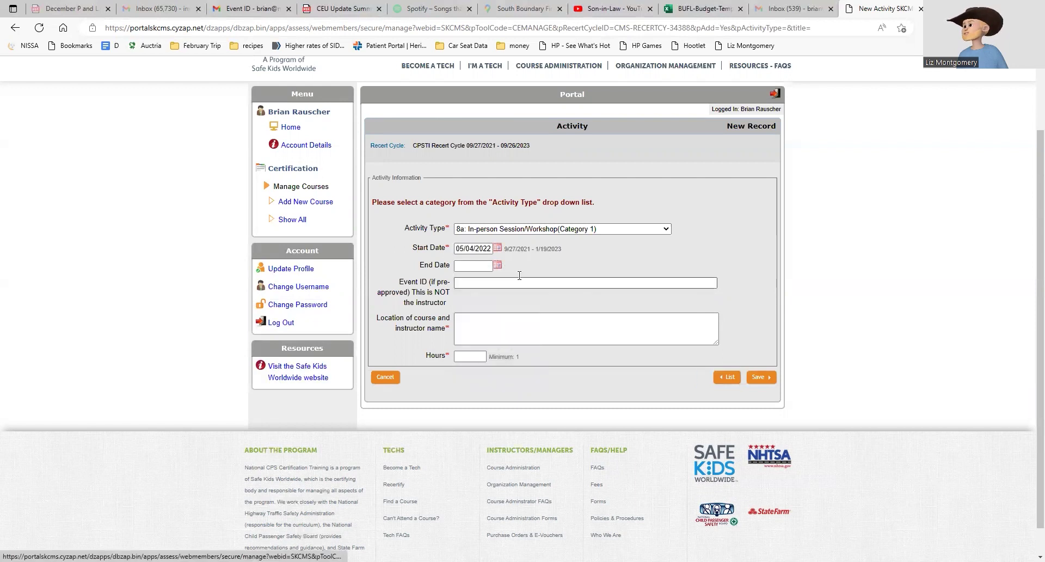
- Set the activity's end date to 05/04/2022
click(497, 265)
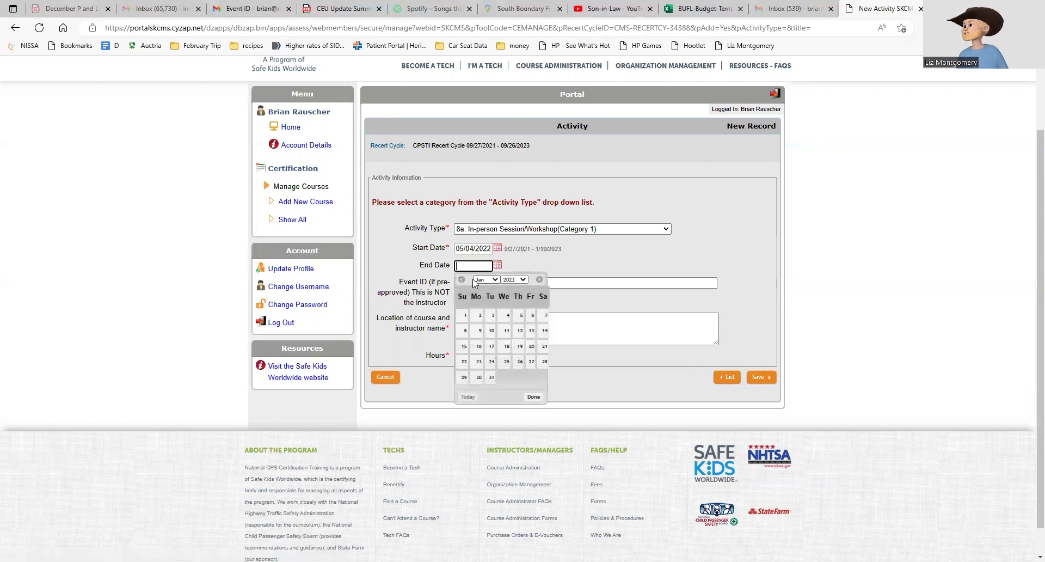
click(461, 280)
click(462, 279)
click(461, 280)
click(462, 280)
click(462, 280)
click(462, 280)
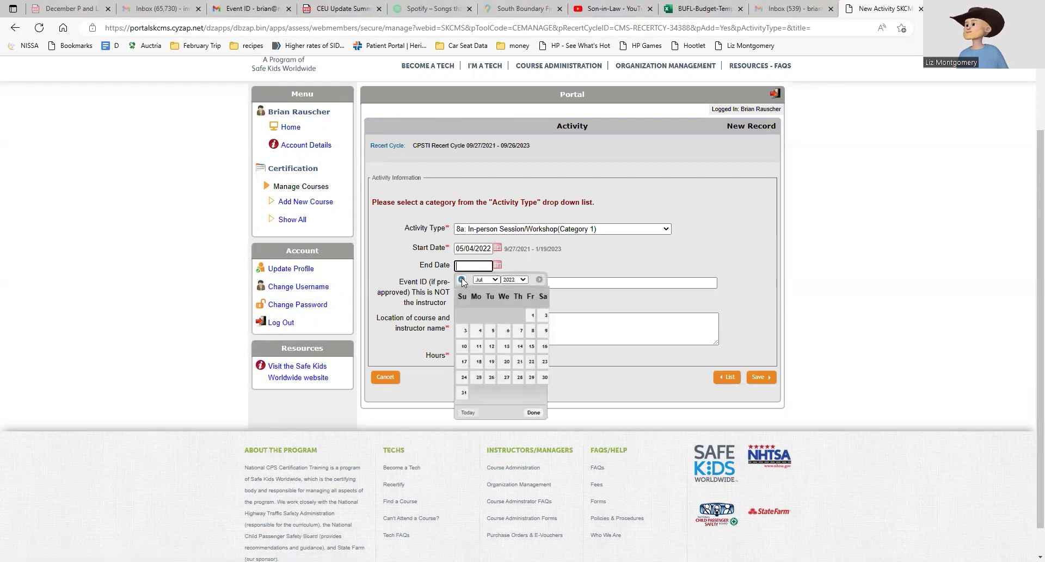
click(461, 280)
click(461, 279)
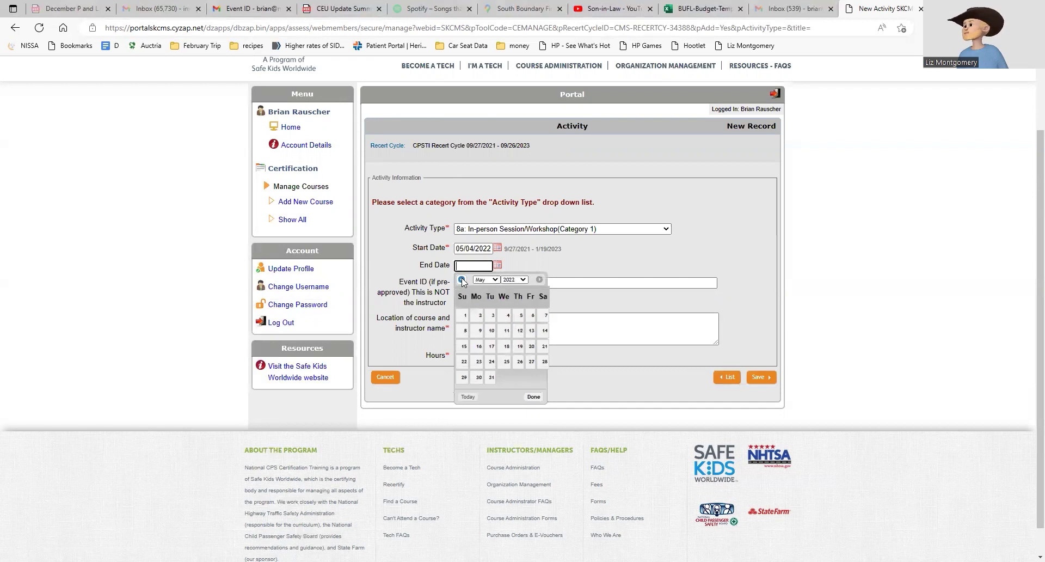
click(508, 316)
- Enter 7294 as the pre-approved event ID
click(522, 284)
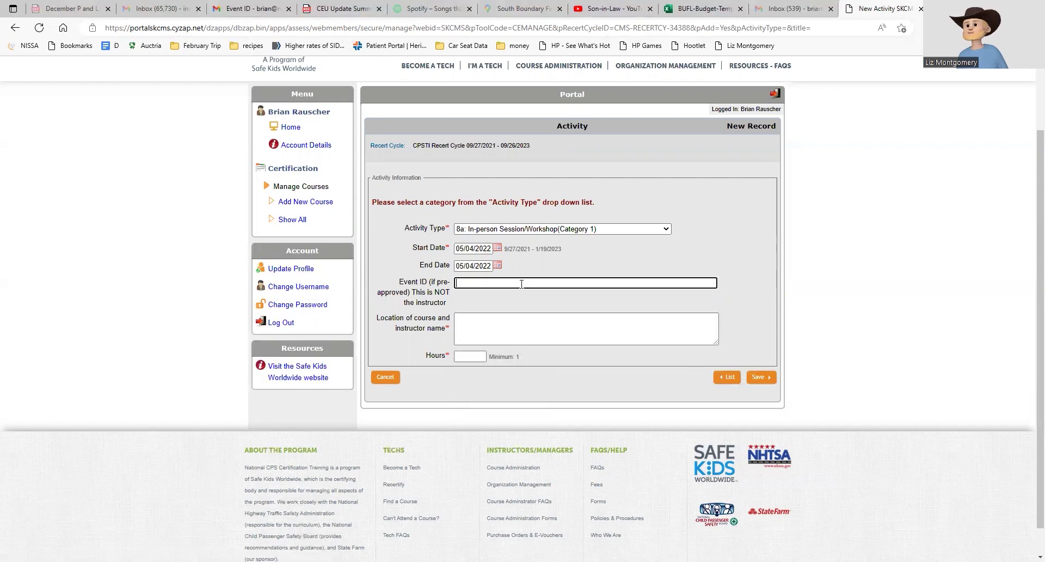
text(7294)
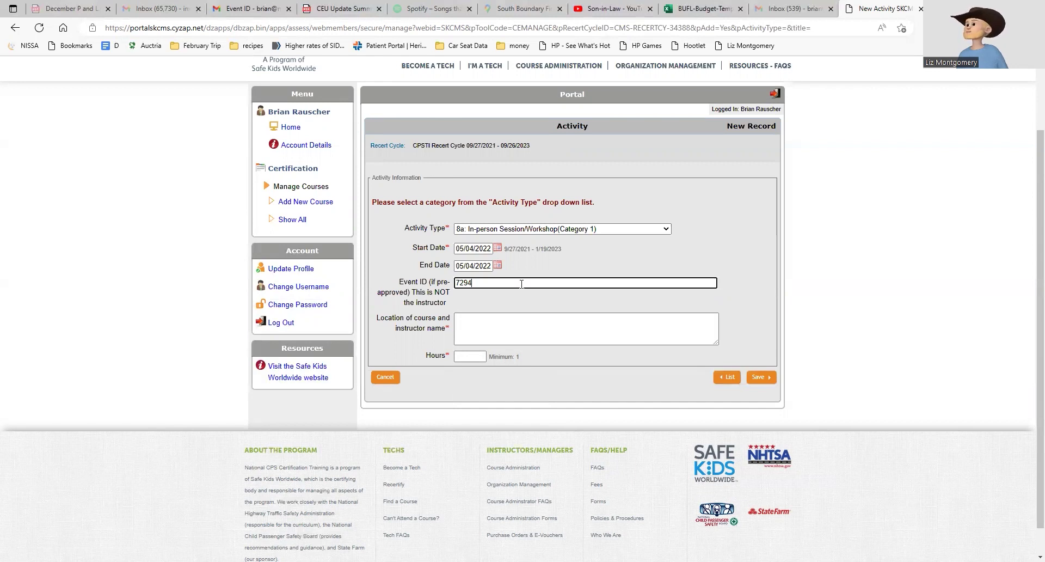
key(Tab)
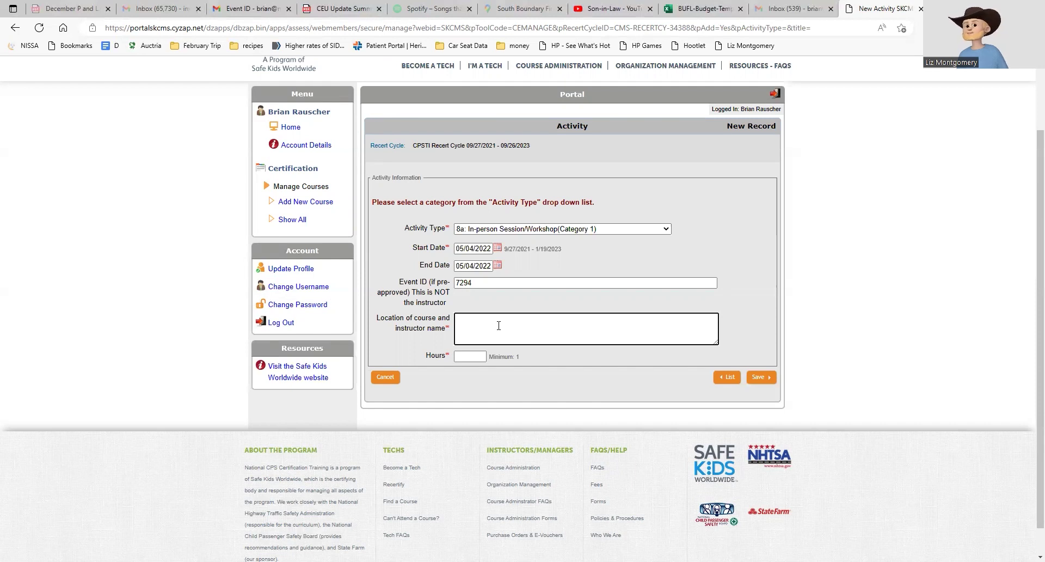
- Enter "Idaho Tech Update, Sun Valley, Idaho 2023 - Manufacturers Panel, Various" as the course location and instructor name
text(aho T)
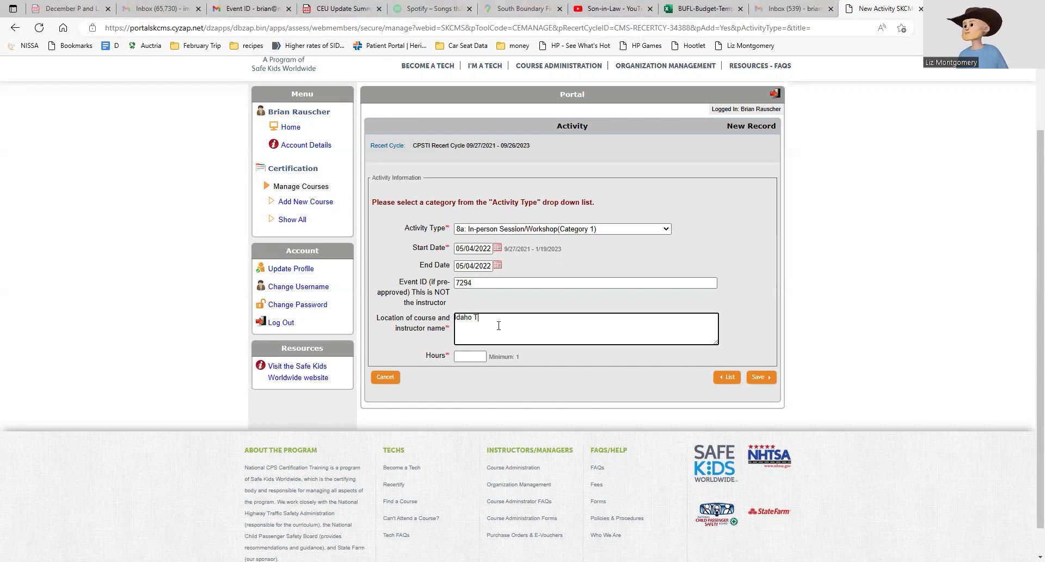
text(ech Update, Sun Valley Idaho)
key(BackSpace)
key(BackSpace)
key(BackSpace)
key(BackSpace)
key(BackSpace)
text(, Idaho)
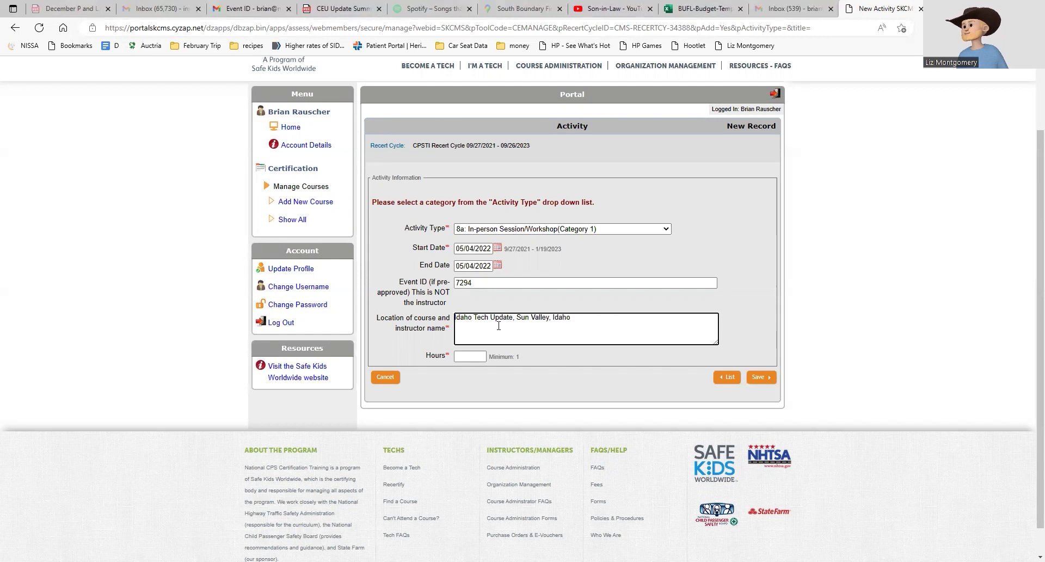
text( 2023)
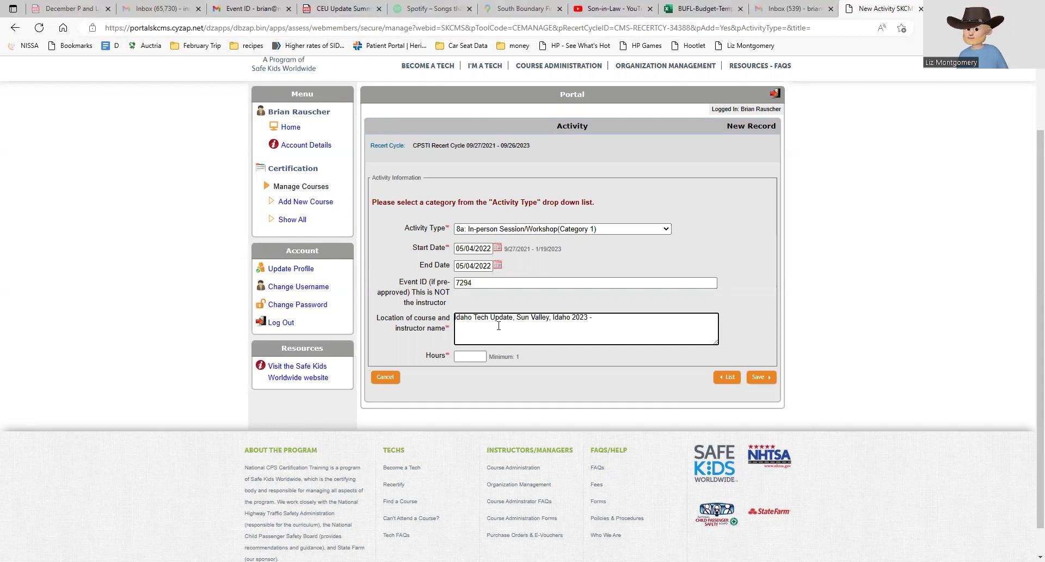
text(- Manu)
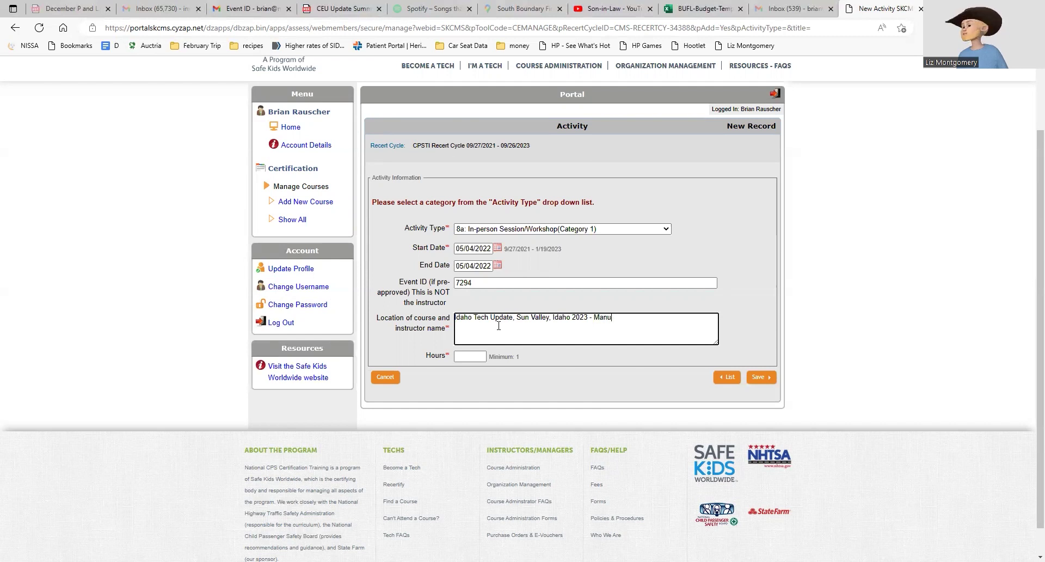
text(facturers Panel)
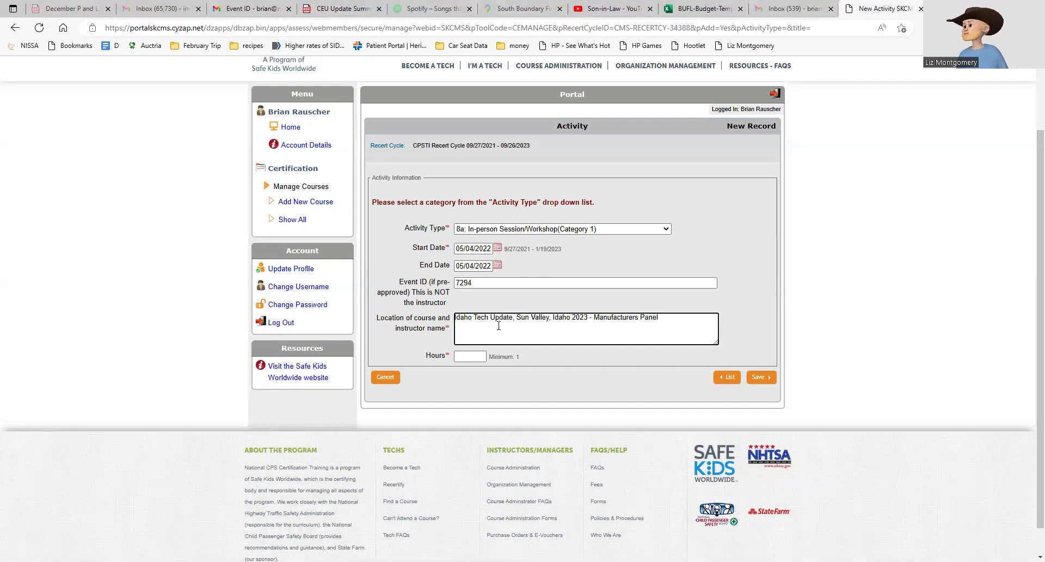
text(,)
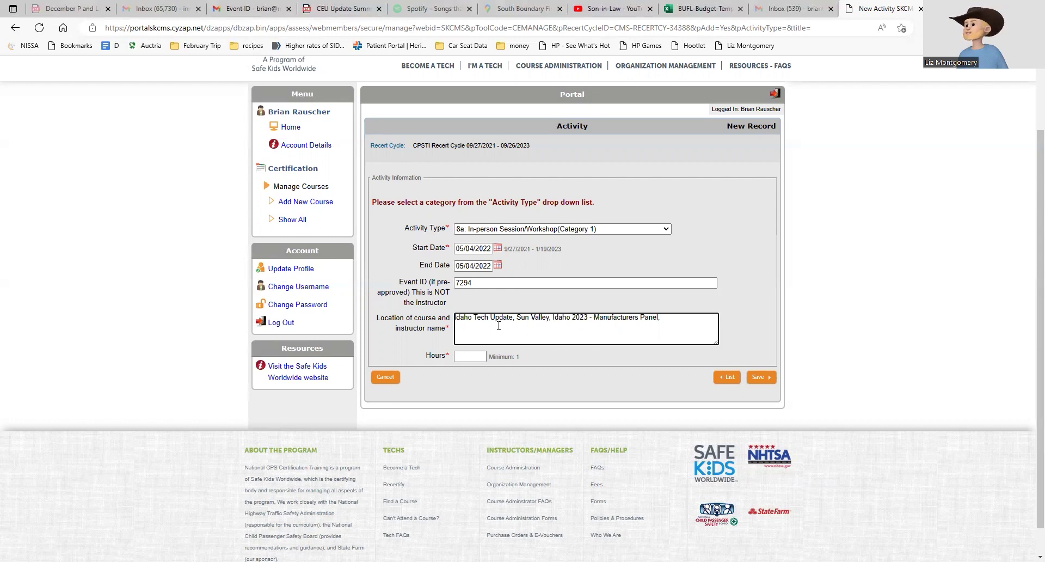
text( vVarious)
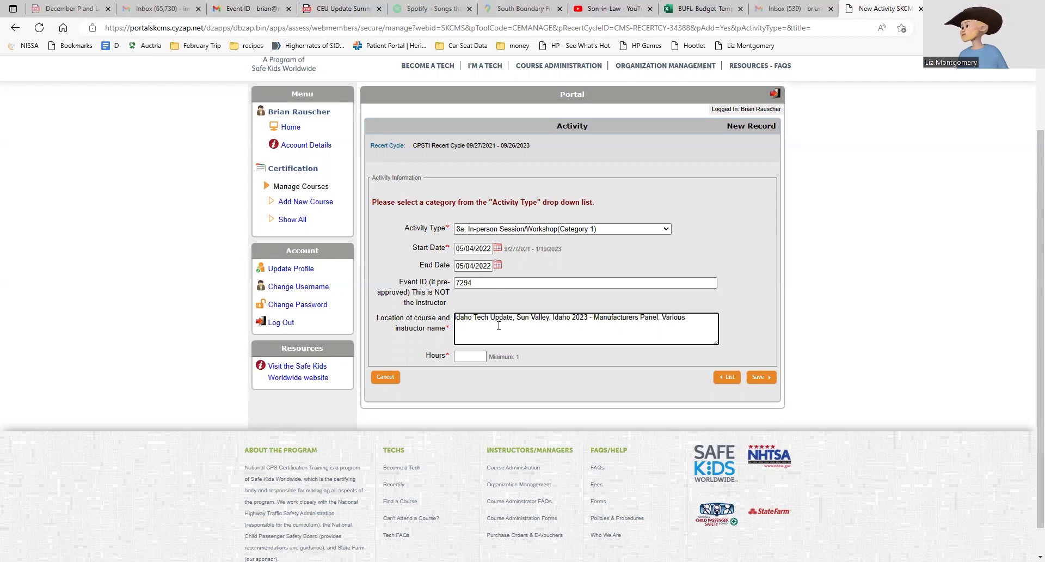
- Set the activity's hours to 1, save the record and return to the recertification cycle summary
click(475, 356)
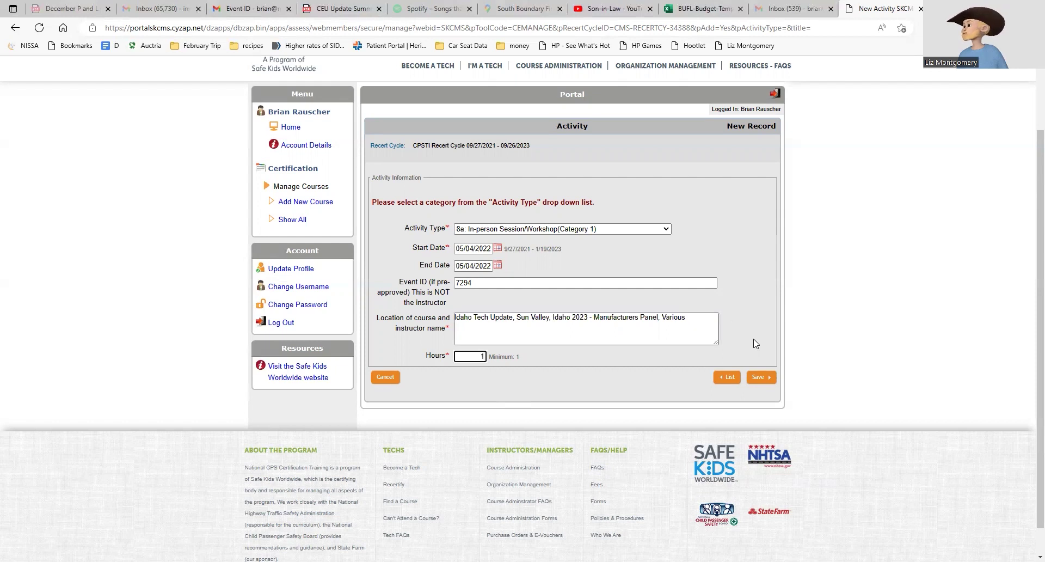
click(760, 377)
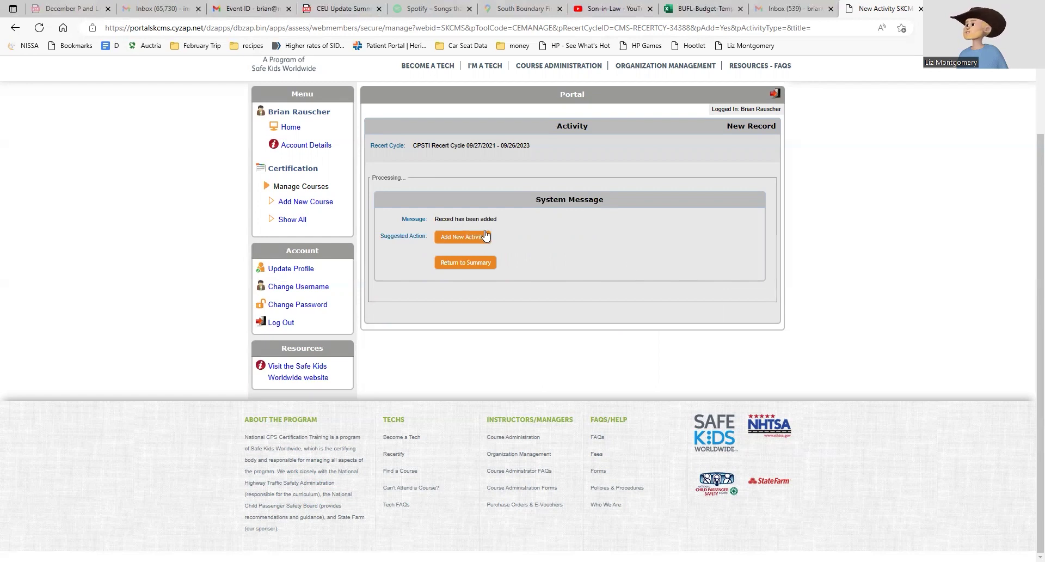
click(472, 263)
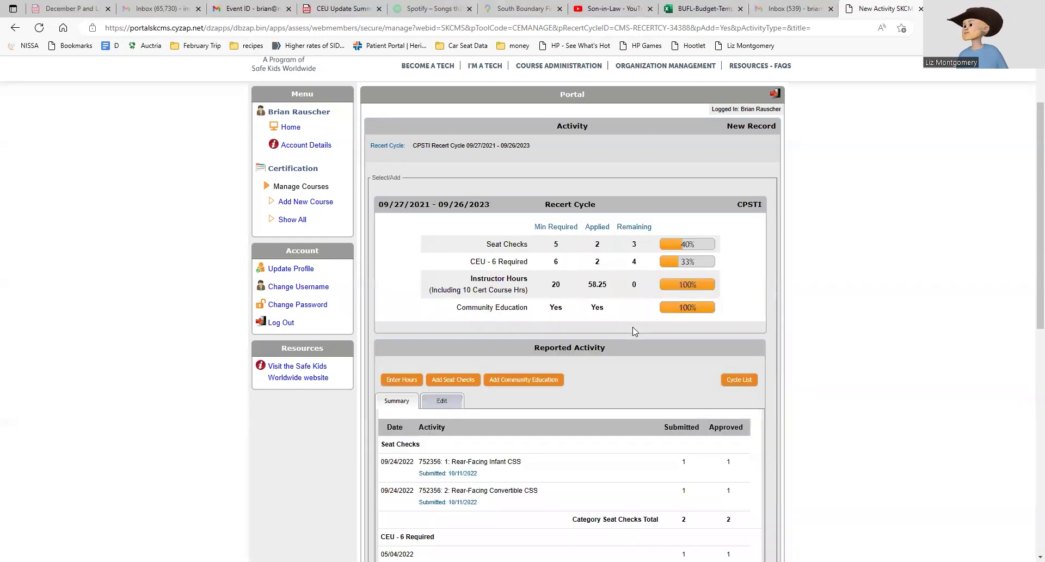
- Review the seat checks, CEUs, instructor hours and community education entries under the reported activity
scroll(634, 331, down, 4)
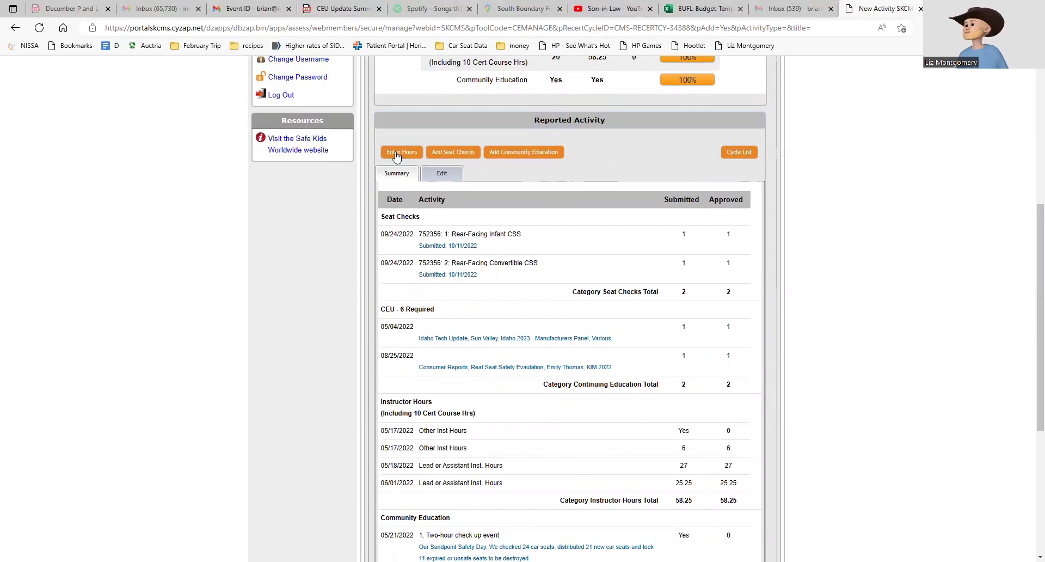
scroll(482, 175, down, 2)
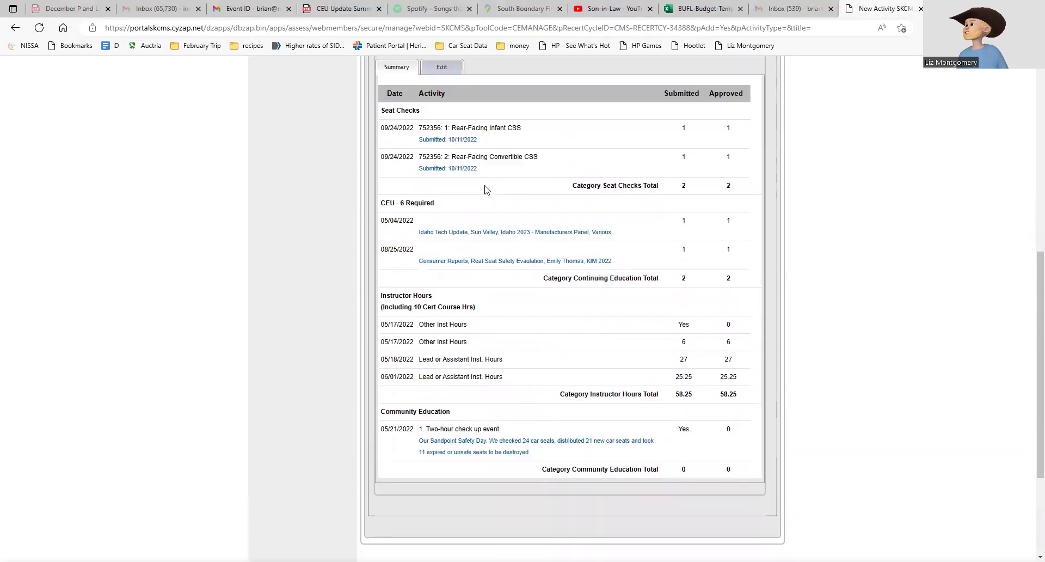
scroll(486, 189, up, 2)
scroll(487, 232, down, 1)
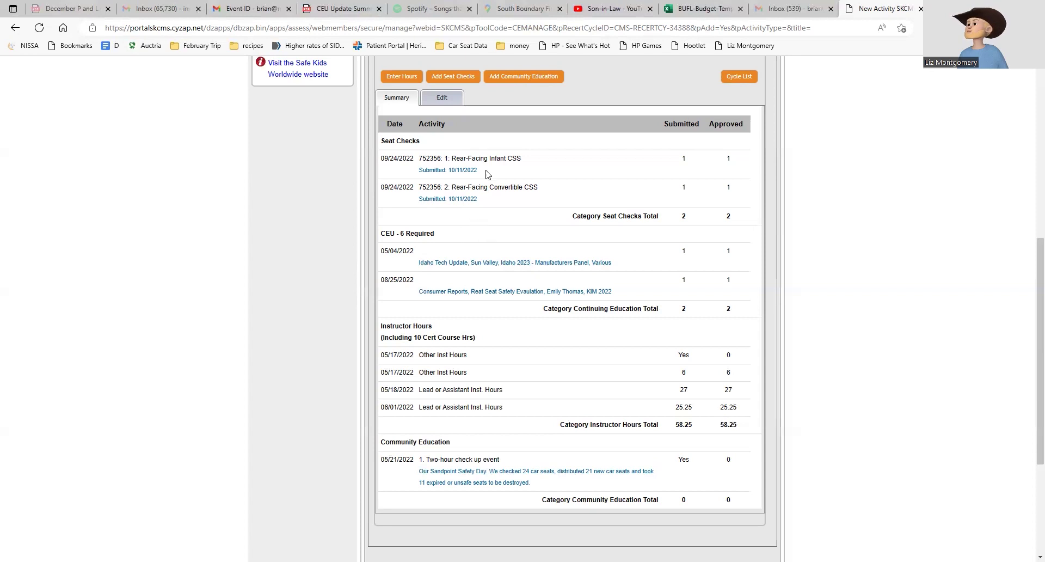
scroll(484, 210, up, 3)
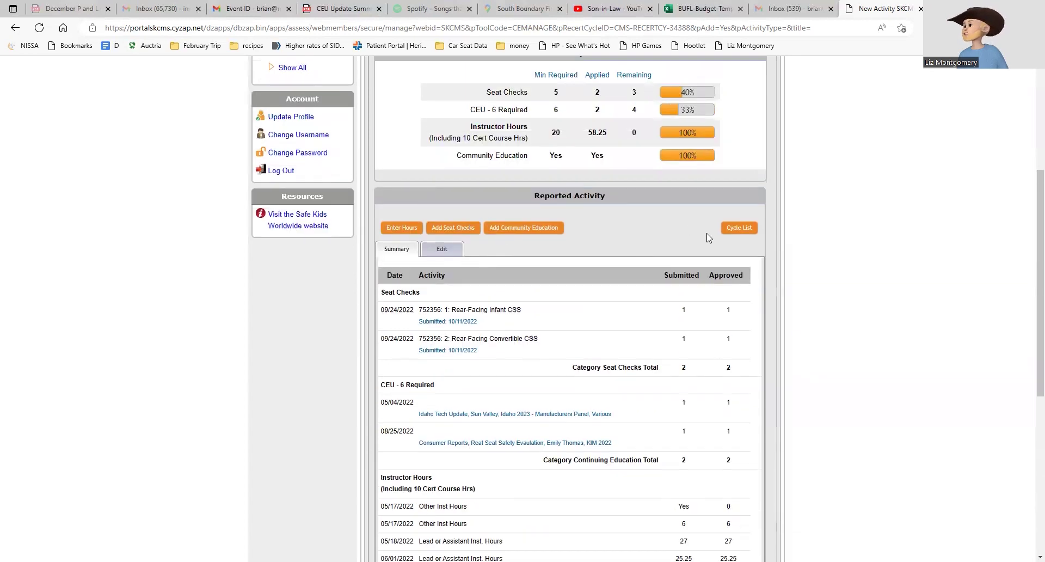
click(450, 228)
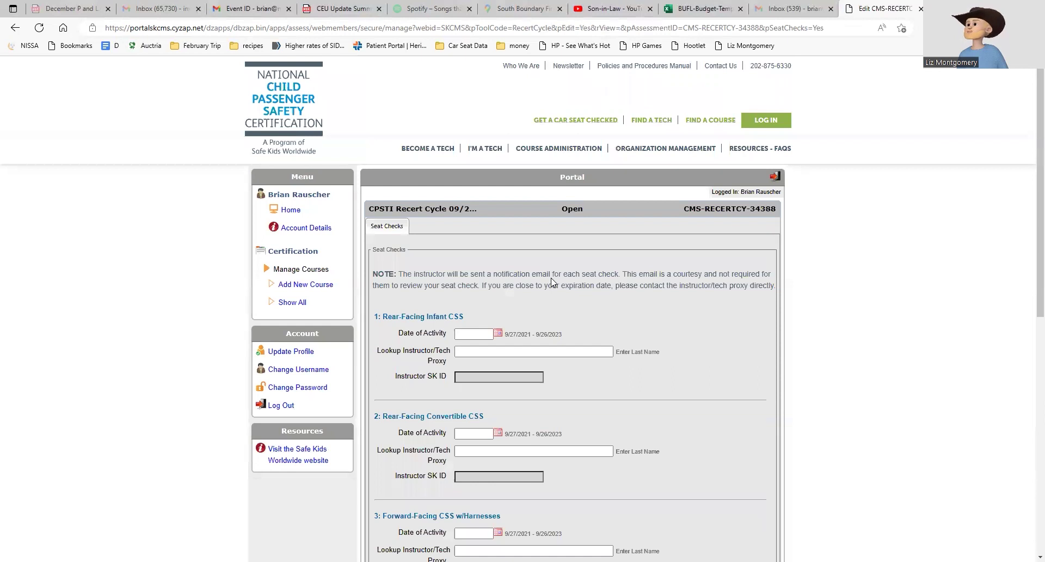
scroll(551, 278, down, 1)
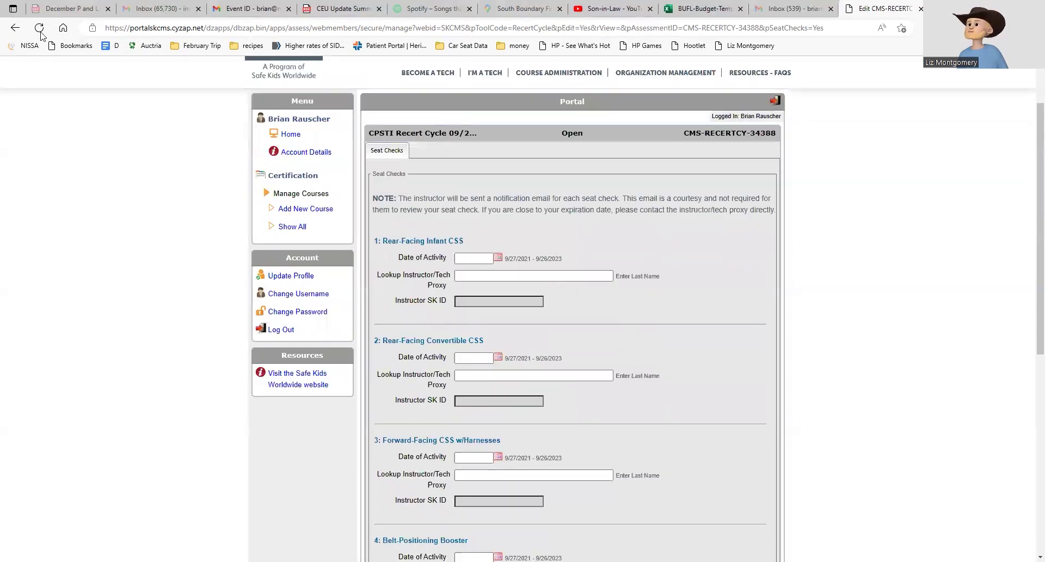
click(15, 28)
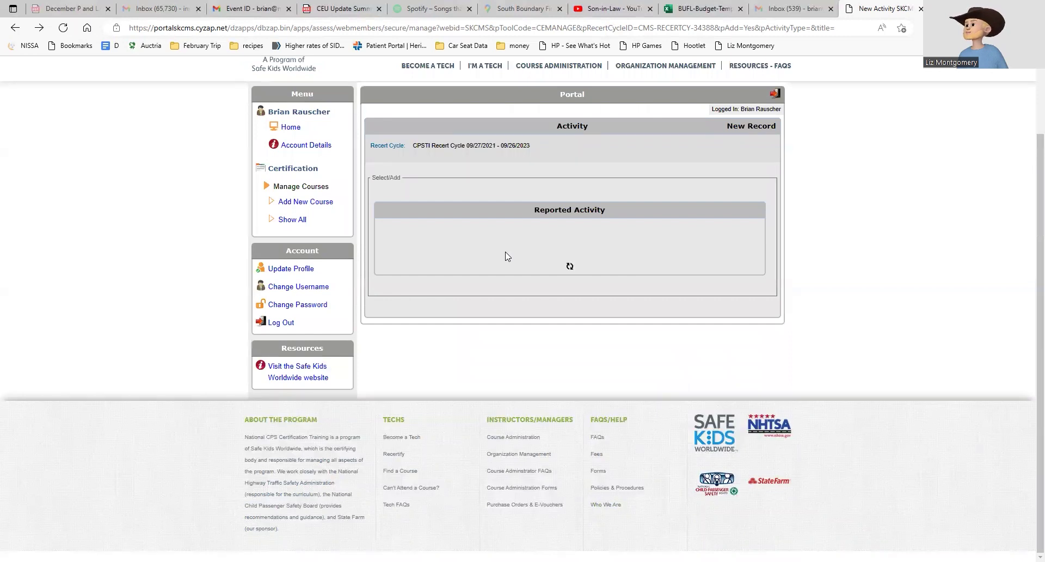
- Check the recorded seat checks in the summary, and open the seat check entry form to review its five categories
scroll(506, 258, down, 3)
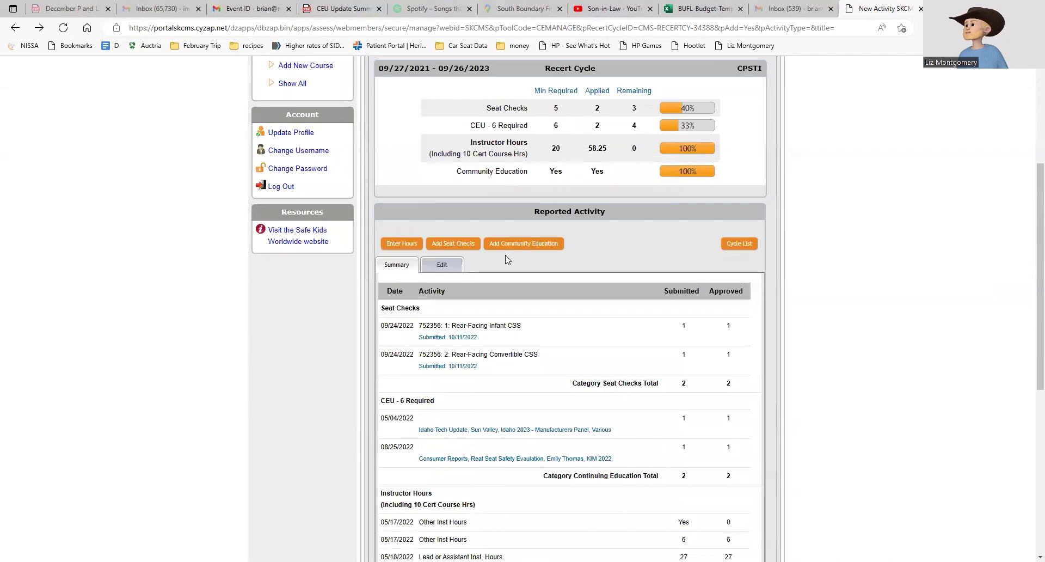
scroll(507, 258, down, 2)
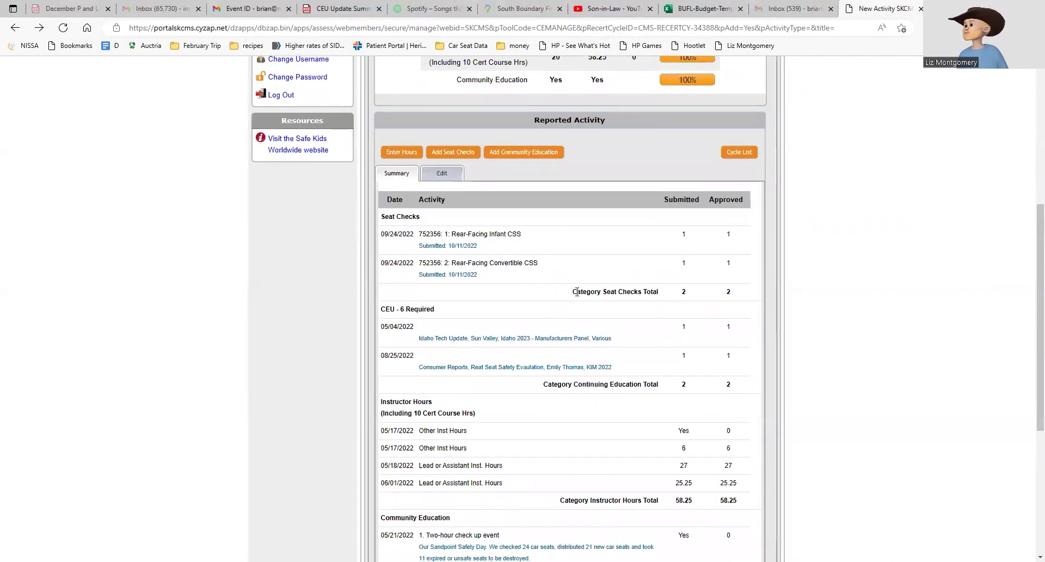
click(448, 153)
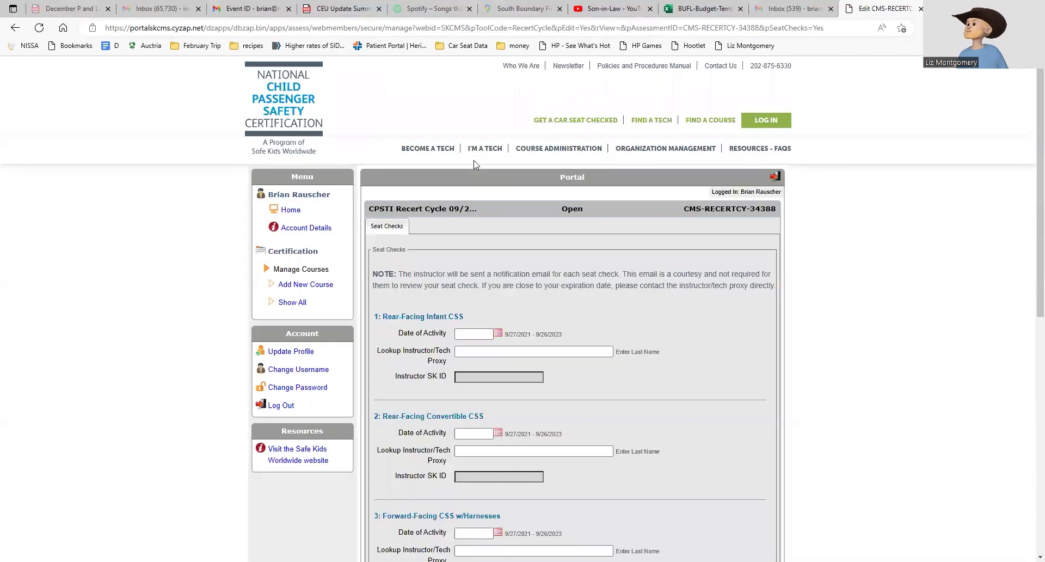
scroll(534, 229, down, 3)
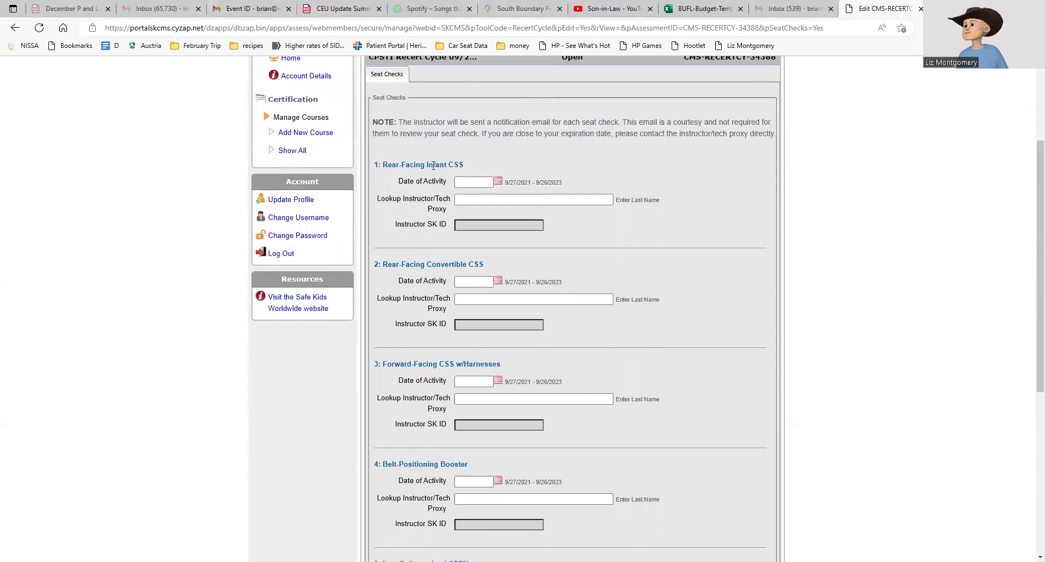
scroll(436, 188, down, 2)
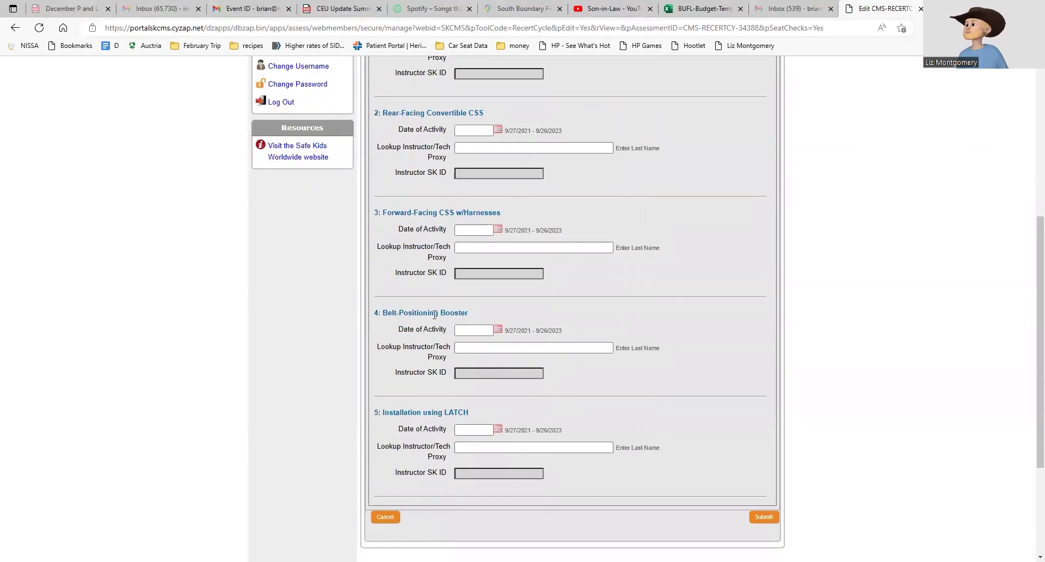
scroll(437, 313, down, 1)
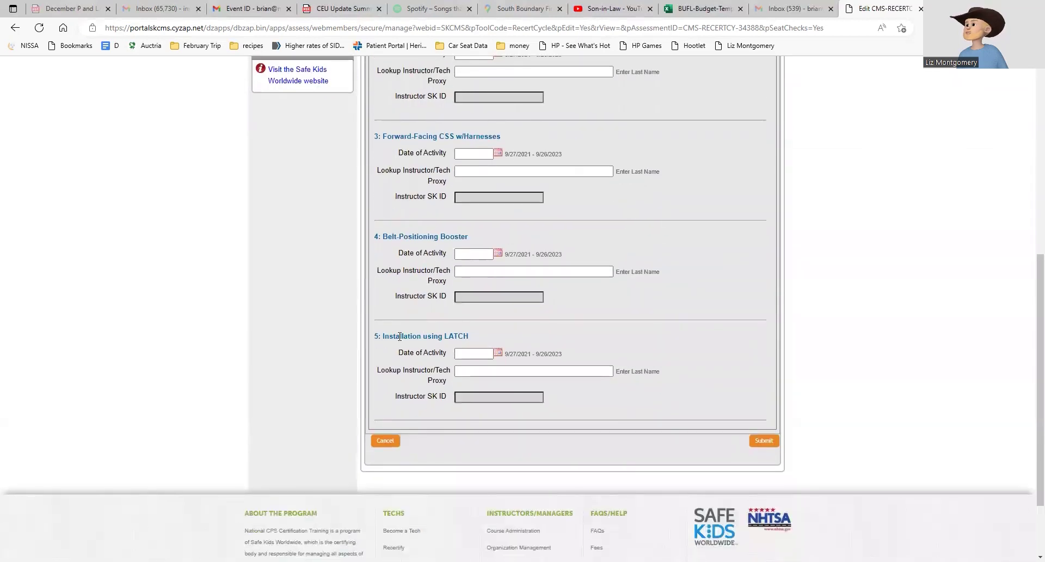
scroll(518, 336, up, 3)
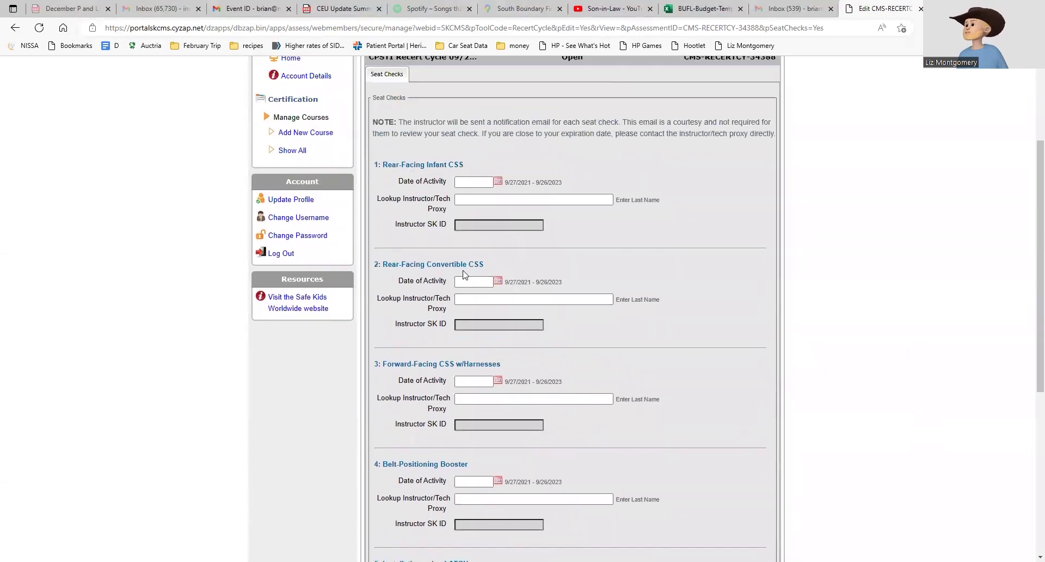
scroll(460, 222, down, 1)
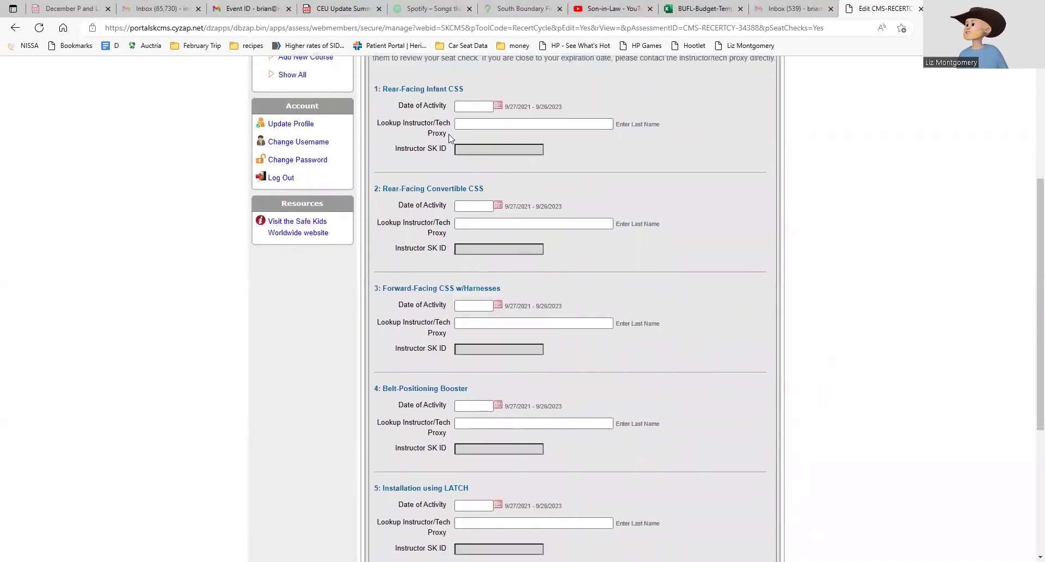
- Set the date of activity for the Forward-Facing CSS w/Harnesses seat check to 09/24/2022
click(498, 308)
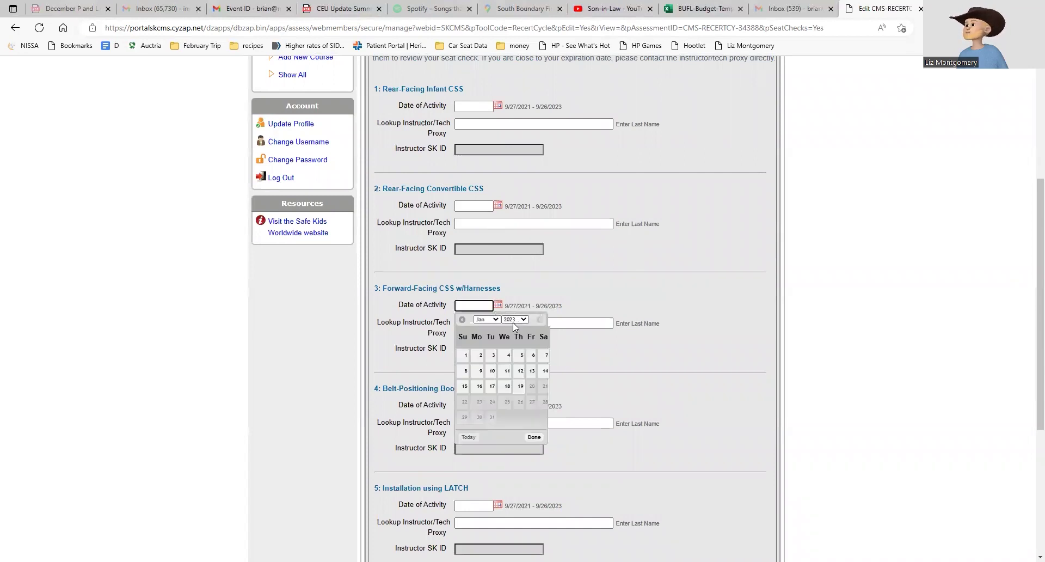
click(463, 320)
click(463, 320)
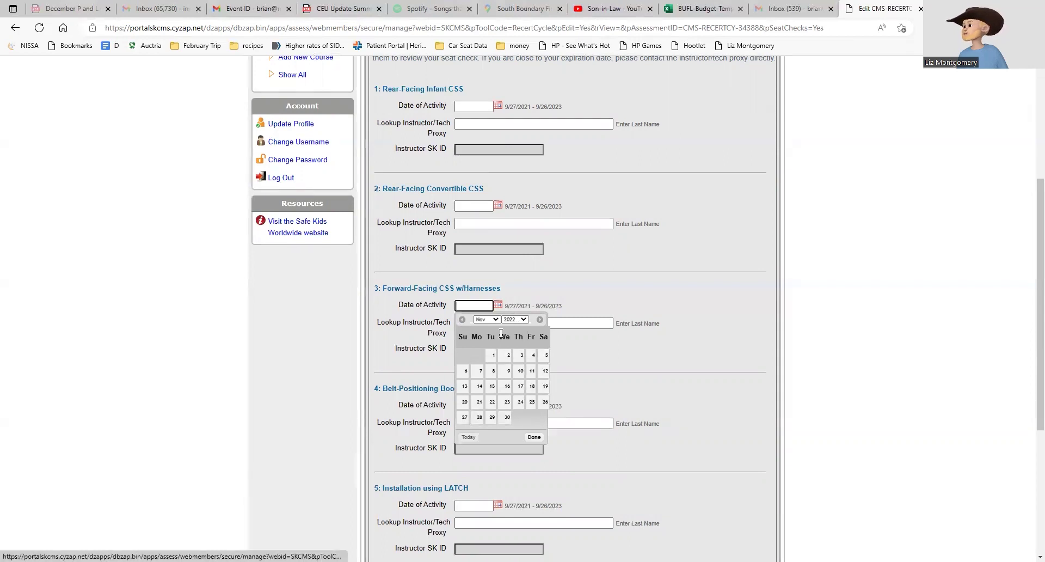
click(462, 320)
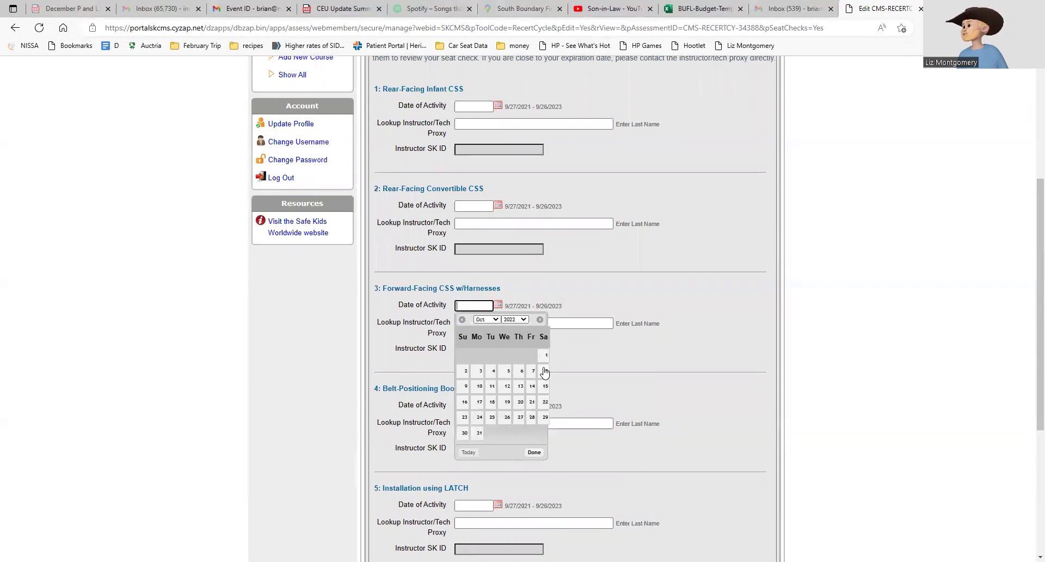
click(462, 320)
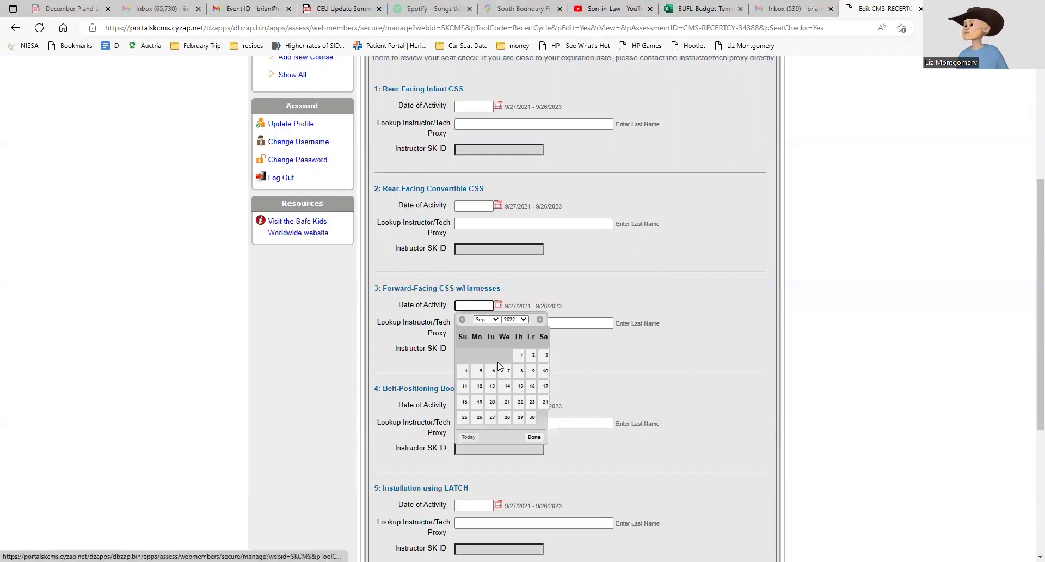
click(544, 404)
- Look up the instructor by last name for the Forward-Facing CSS w/Harnesses seat check and select the matching person
click(489, 325)
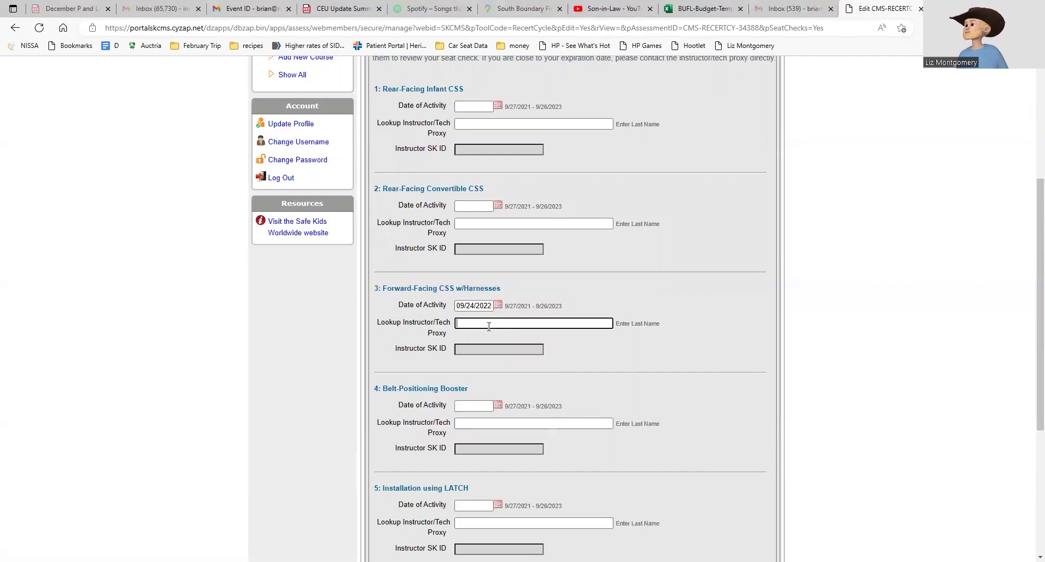
click(517, 321)
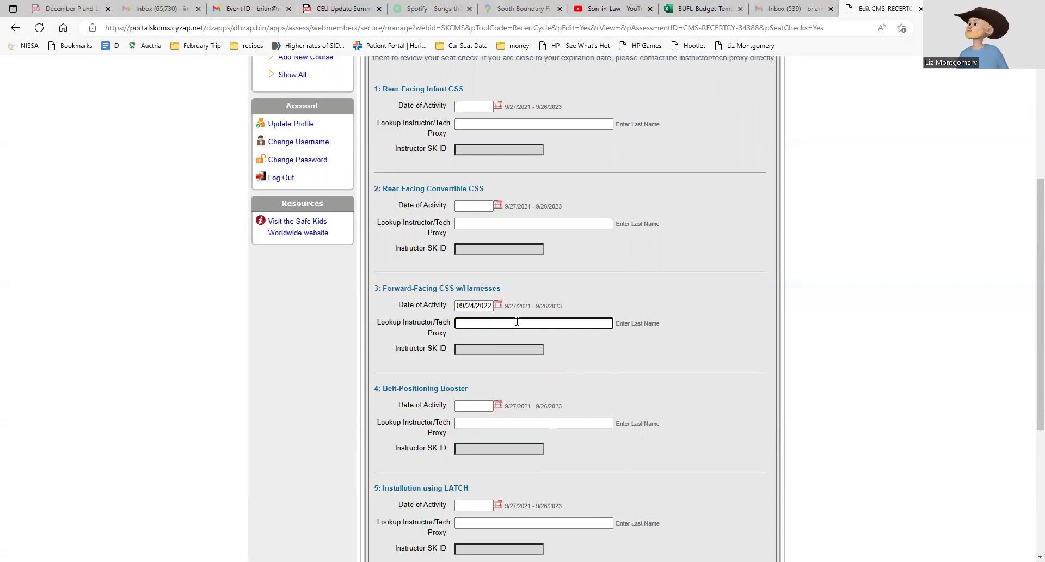
text(brown)
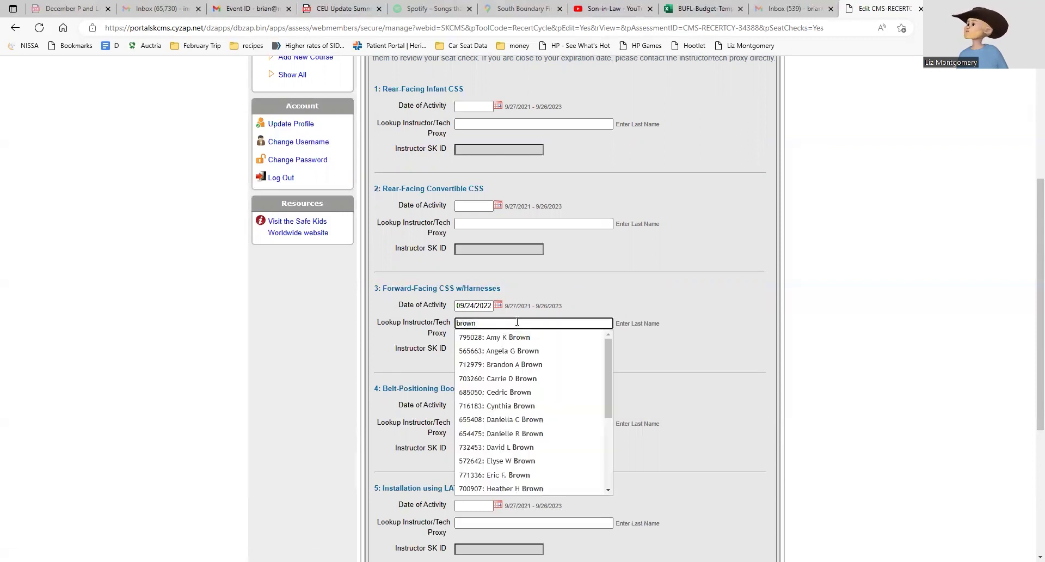
scroll(536, 427, down, 4)
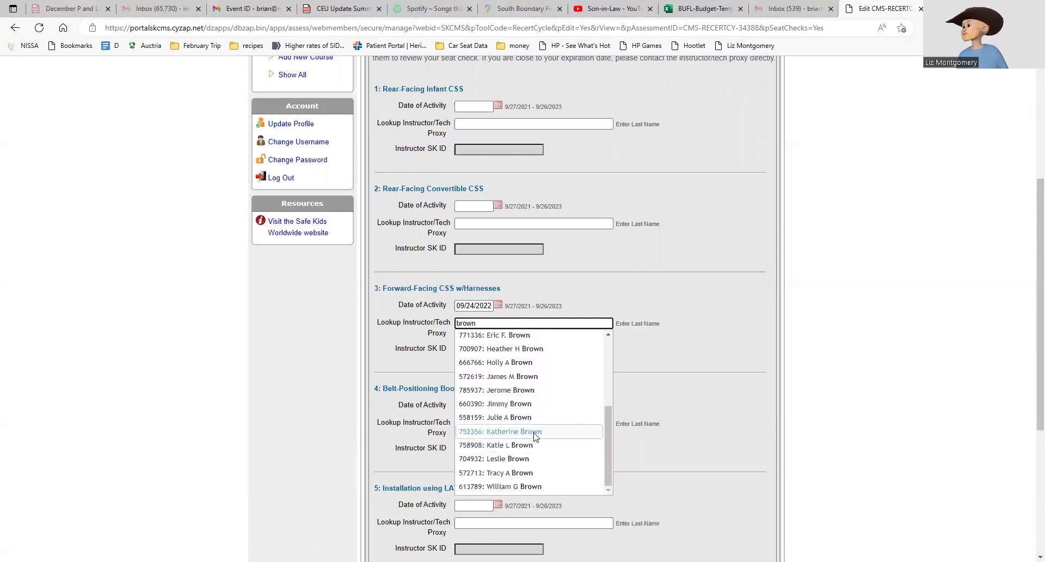
click(537, 431)
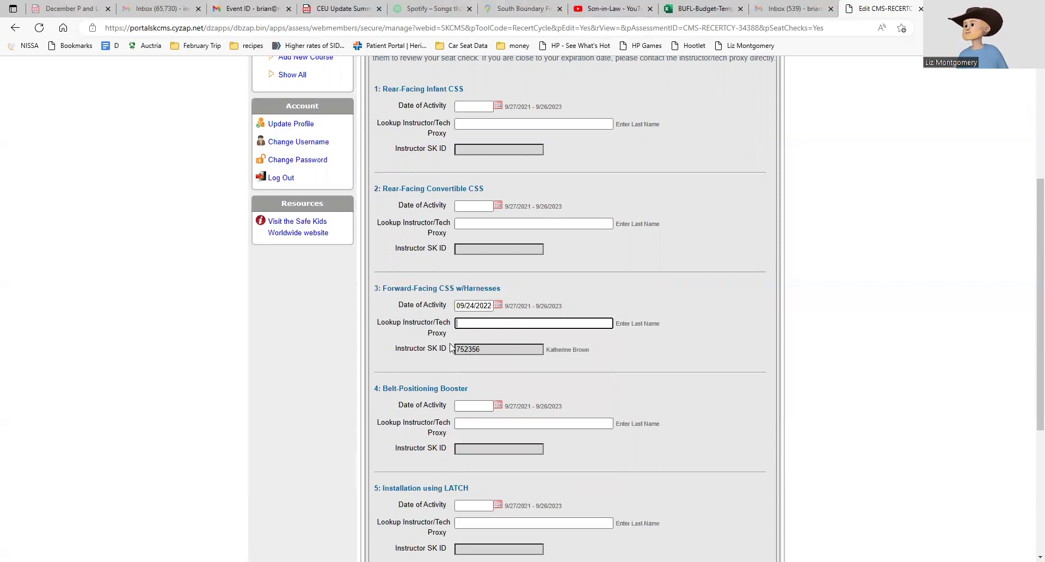
- Swap the Forward-Facing CSS w/Harnesses seat check's instructor for another person, and reselect the original instructor through the last-name lookup
text(Rauscher)
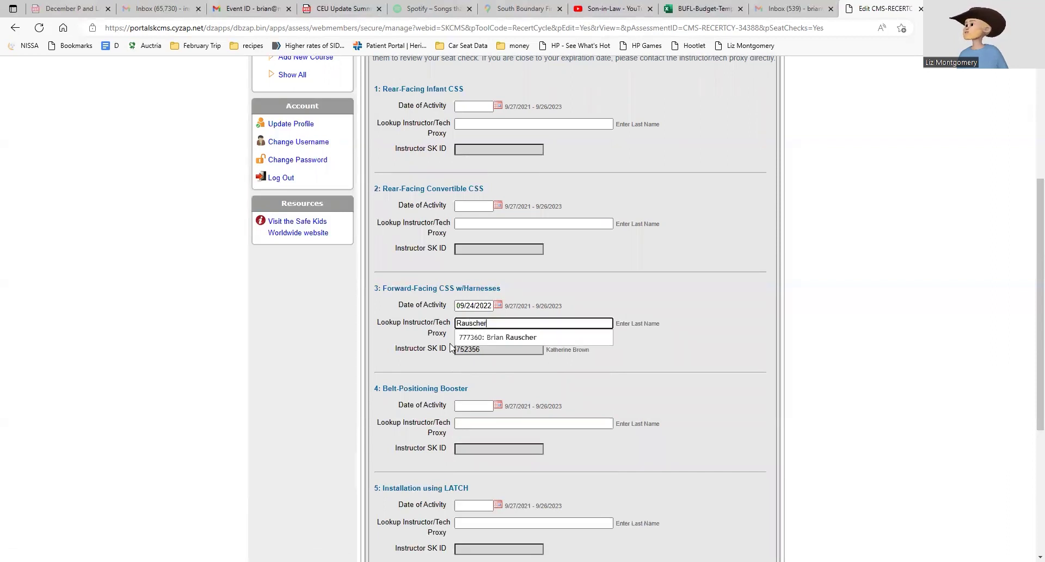
click(524, 339)
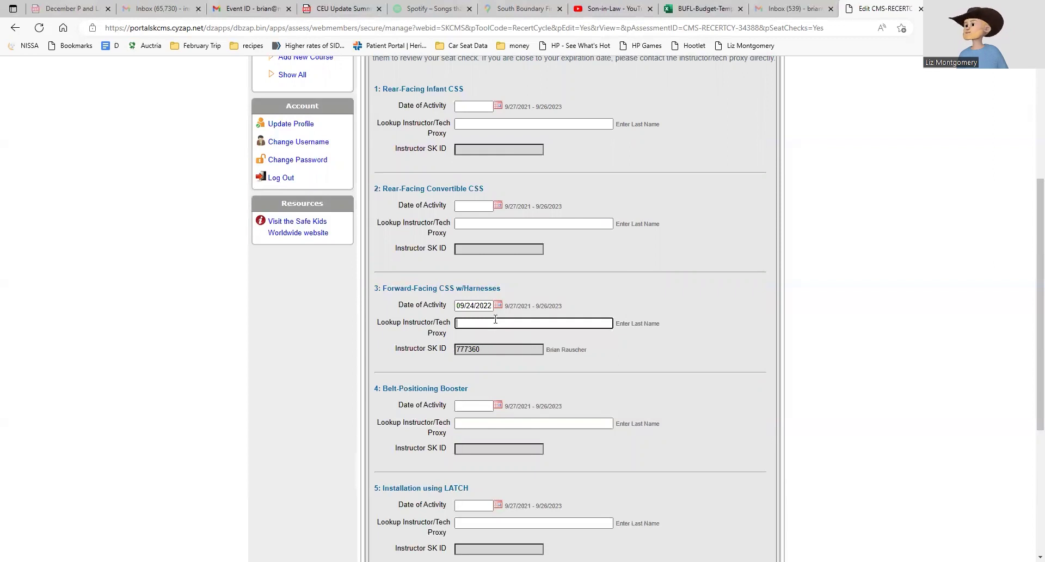
text(brown)
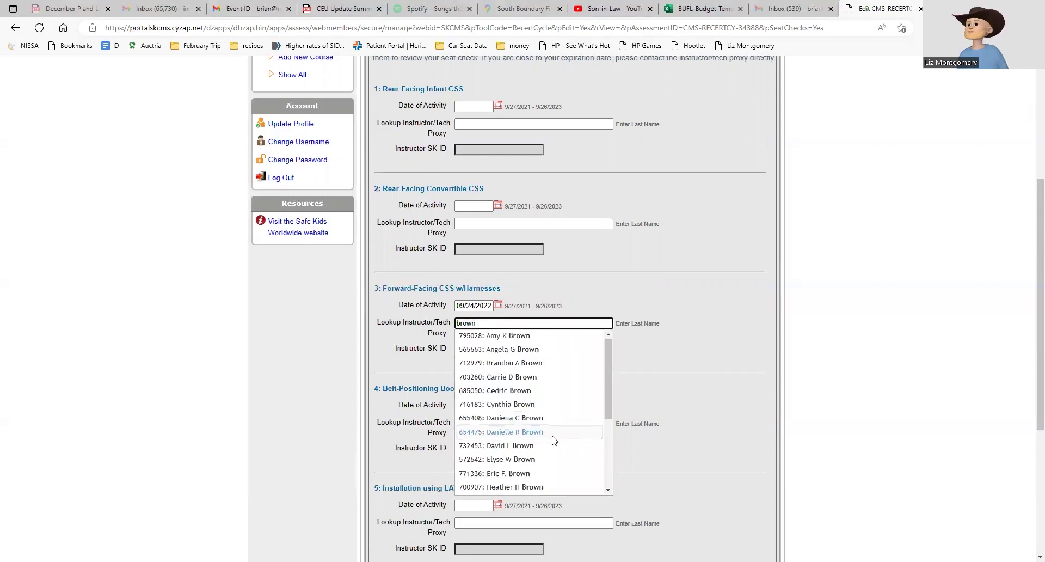
scroll(553, 436, down, 3)
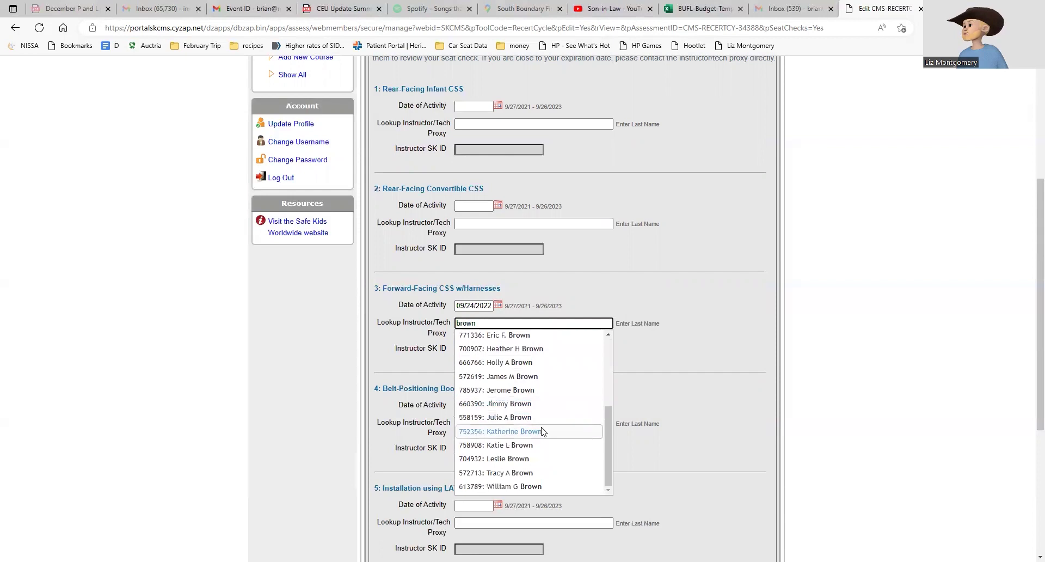
click(543, 431)
- Submit the Forward-Facing CSS w/Harnesses seat check and review its entry among the total hours reported for the recert cycle
scroll(495, 344, down, 4)
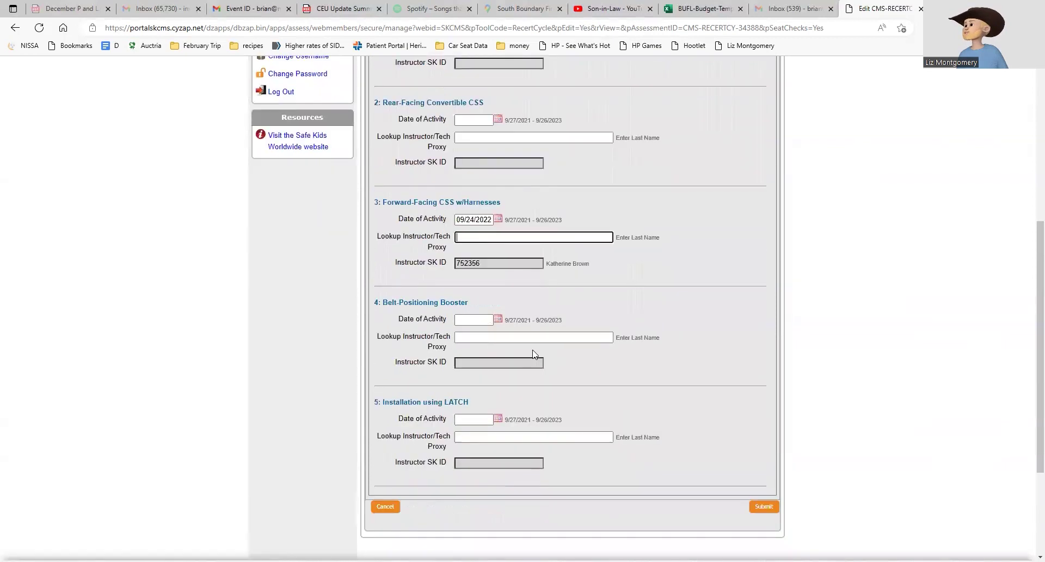
click(769, 368)
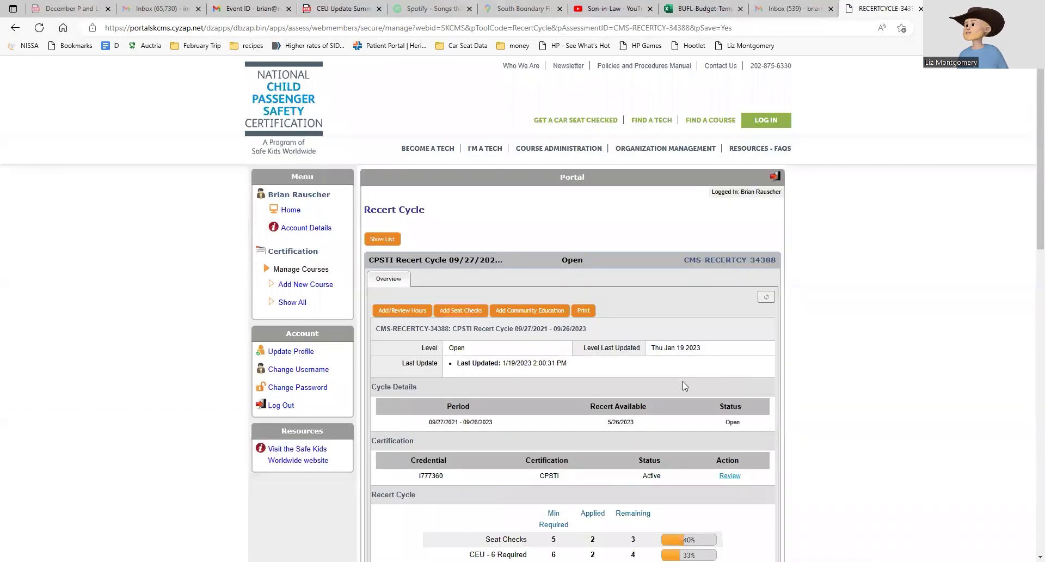
scroll(684, 382, down, 3)
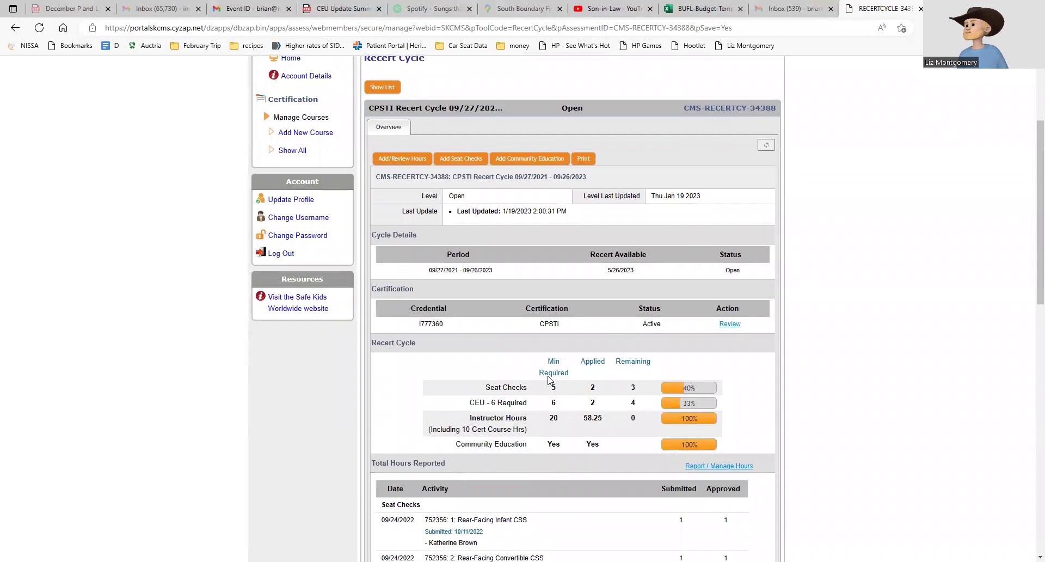
scroll(544, 383, down, 4)
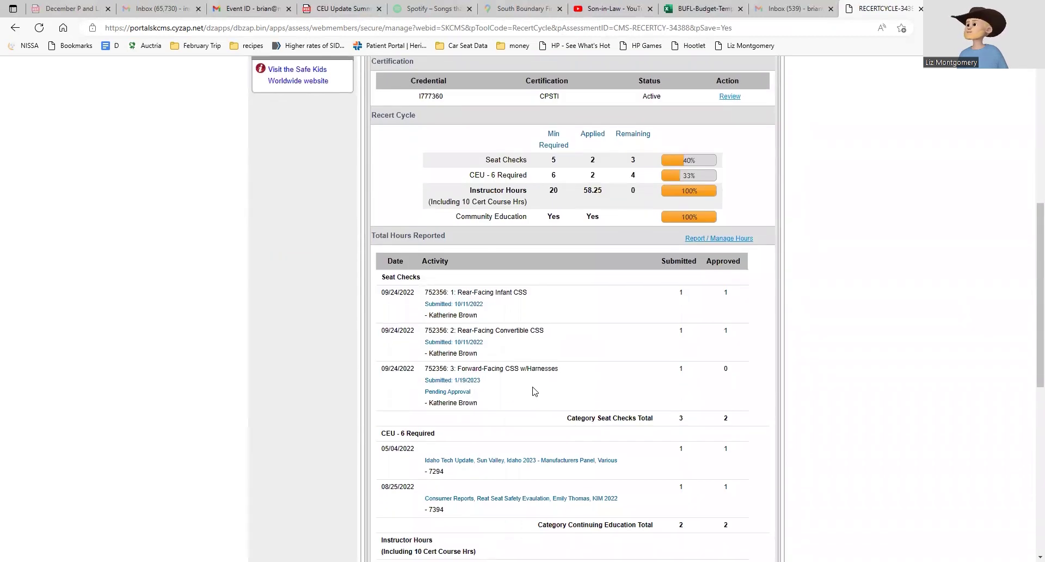
scroll(535, 391, down, 5)
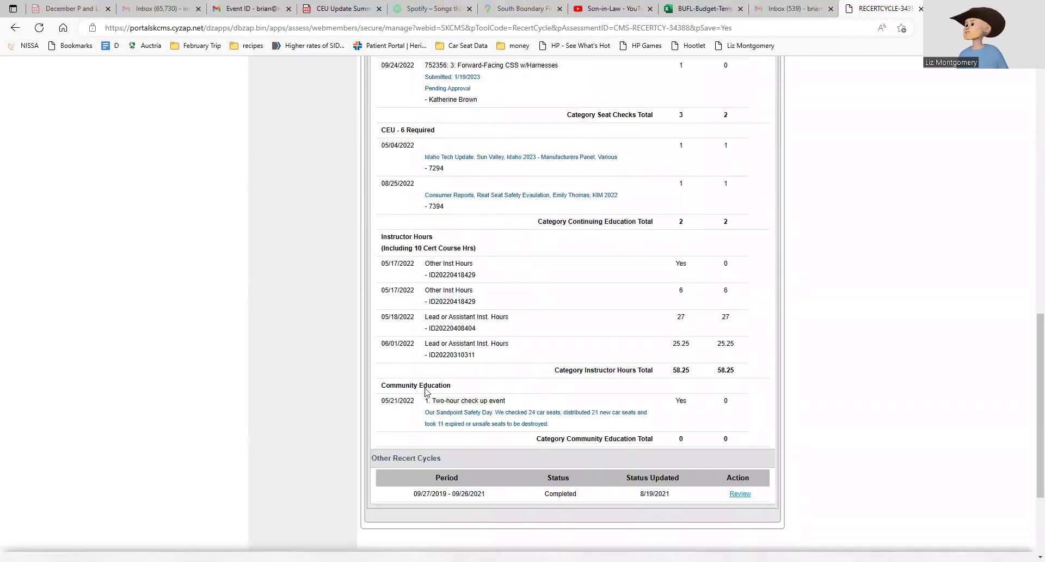
scroll(436, 390, up, 12)
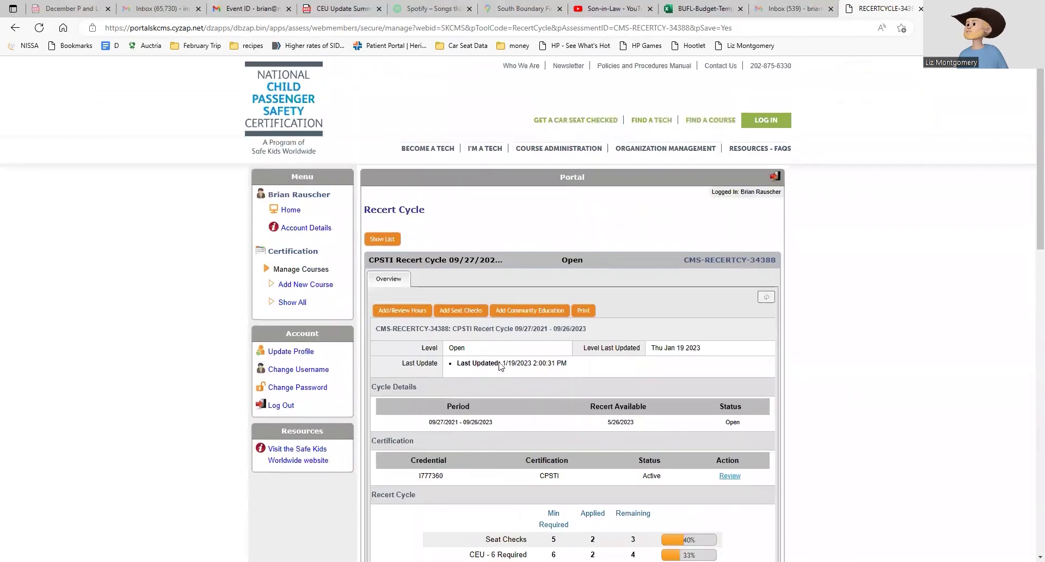
- Open the community education activity record and examine its cycle requirements, reported activities and the two-hour check up event entry
click(522, 313)
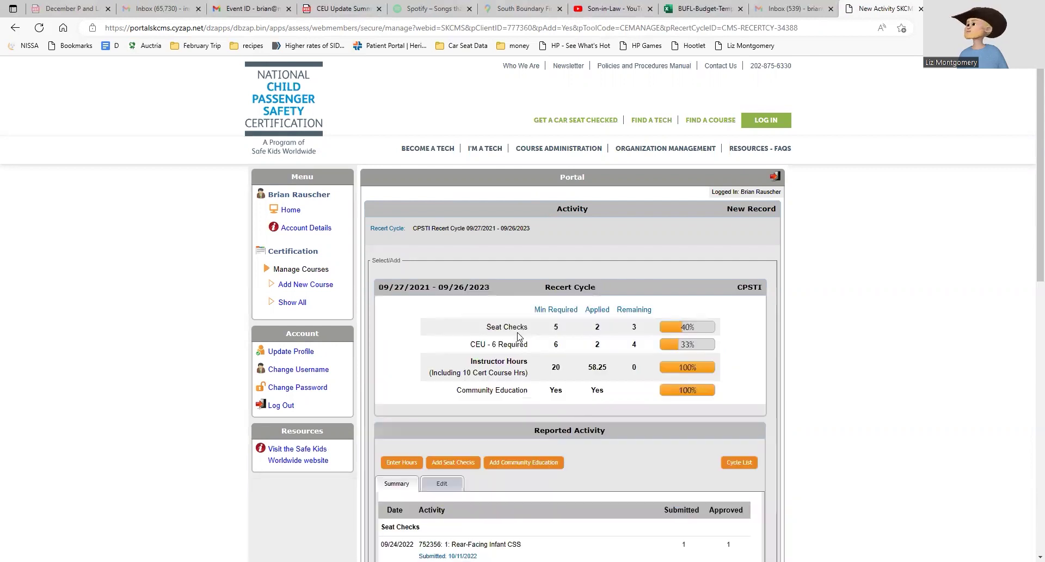
scroll(518, 336, down, 10)
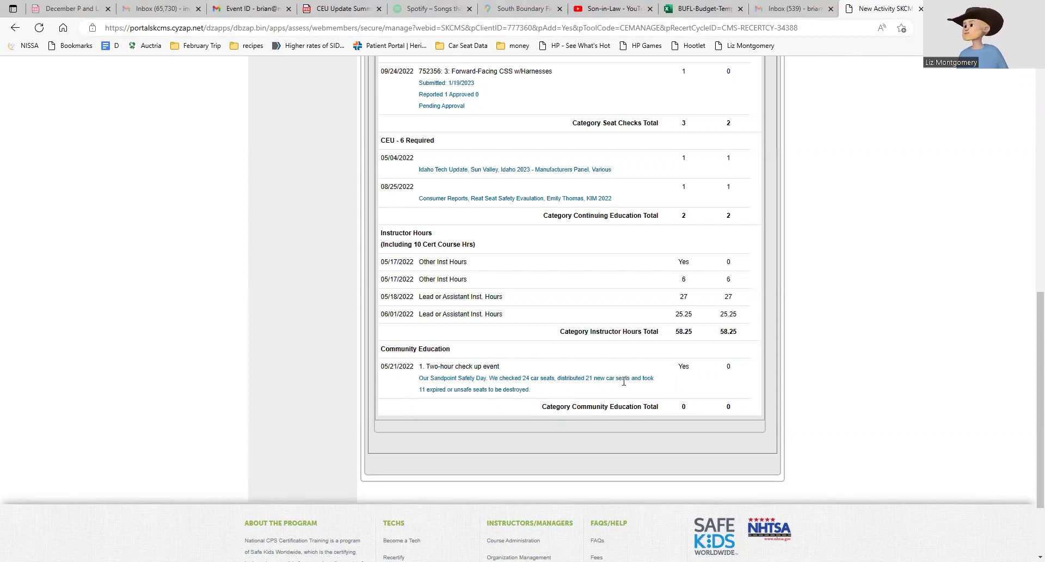
scroll(566, 394, up, 7)
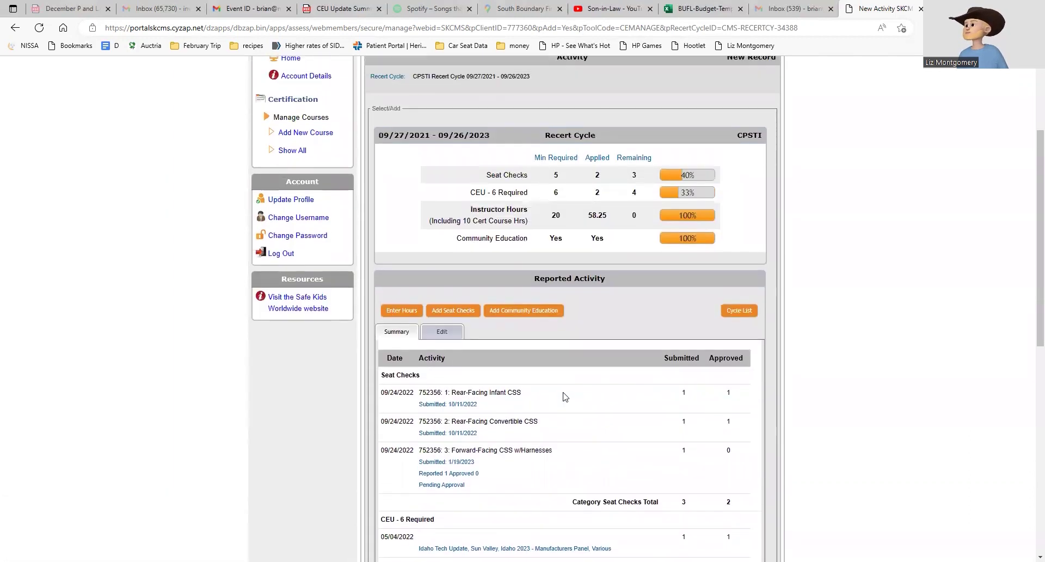
scroll(564, 393, down, 6)
scroll(561, 354, up, 3)
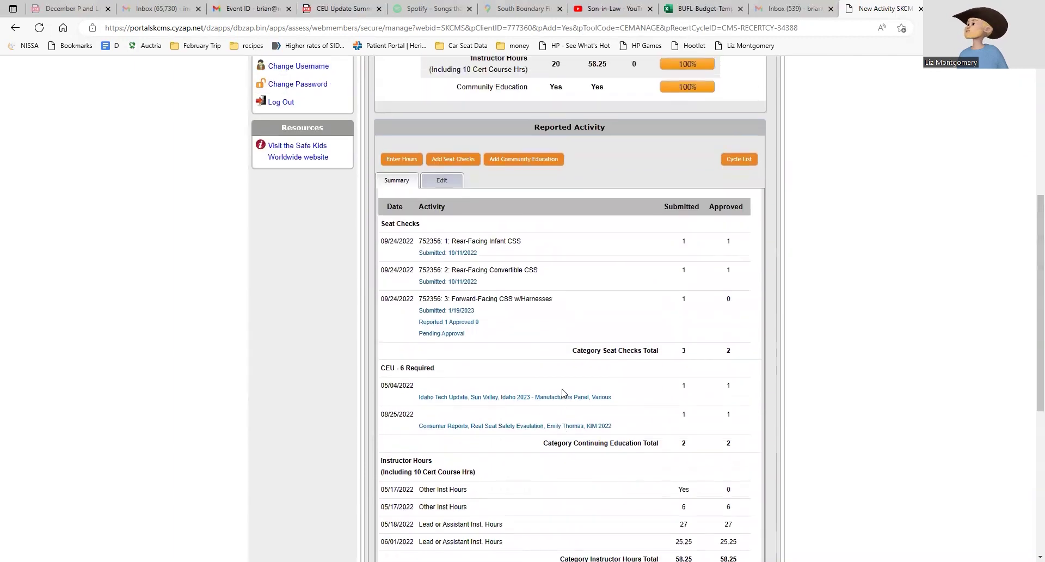
scroll(549, 227, down, 5)
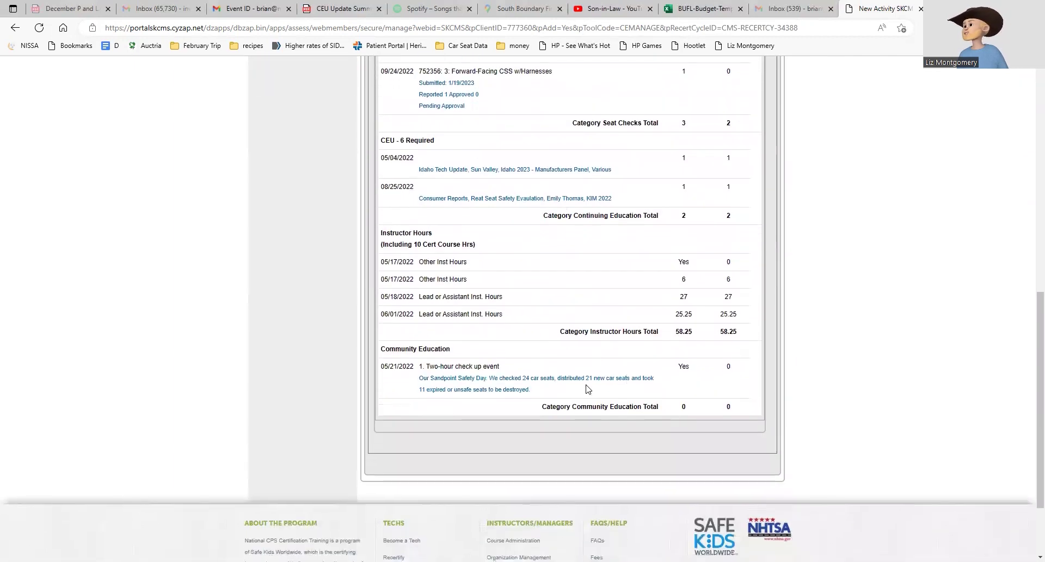
scroll(516, 375, up, 3)
scroll(498, 401, down, 4)
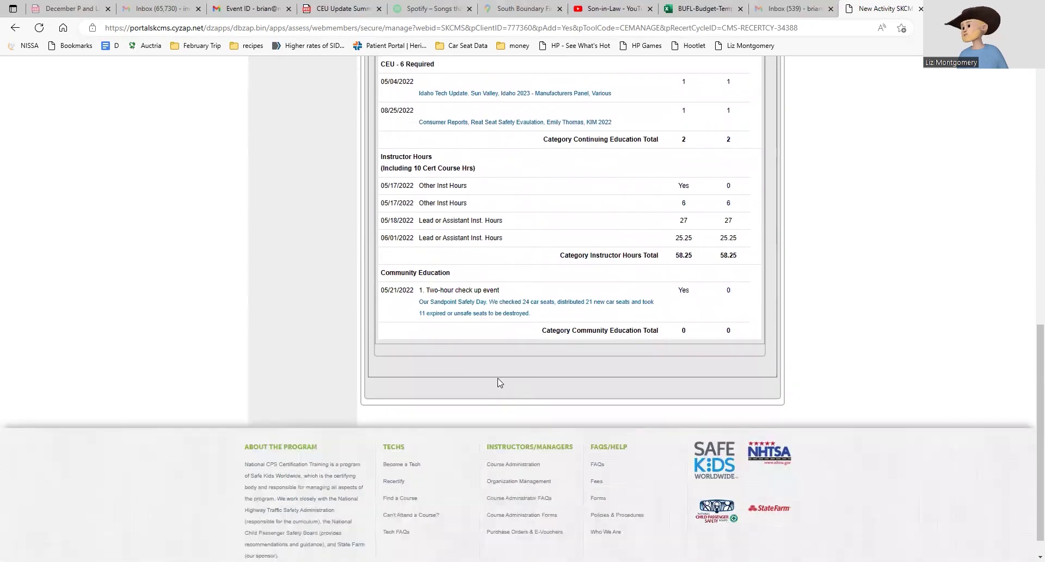
scroll(500, 383, up, 2)
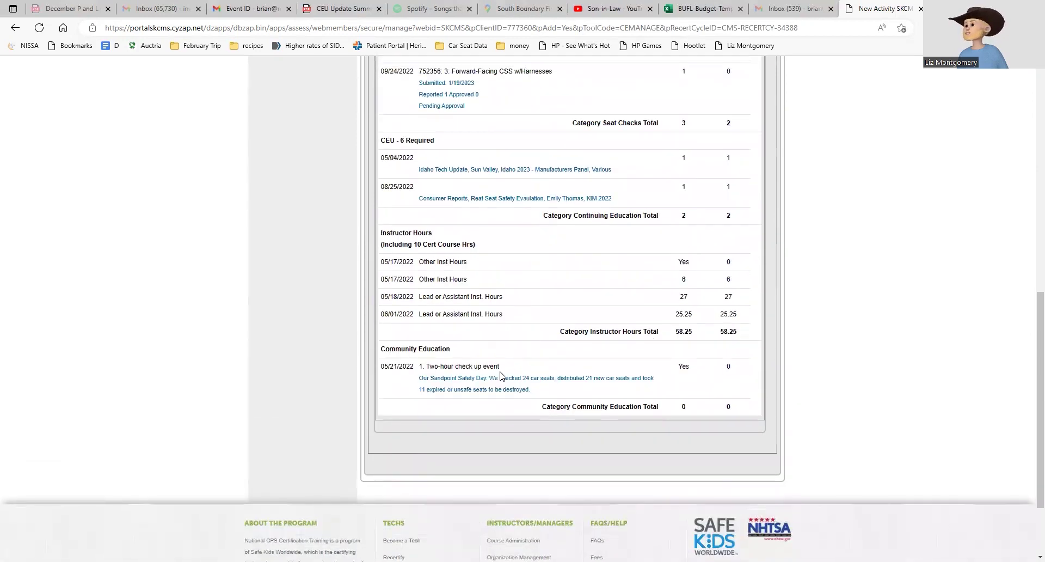
scroll(453, 365, up, 5)
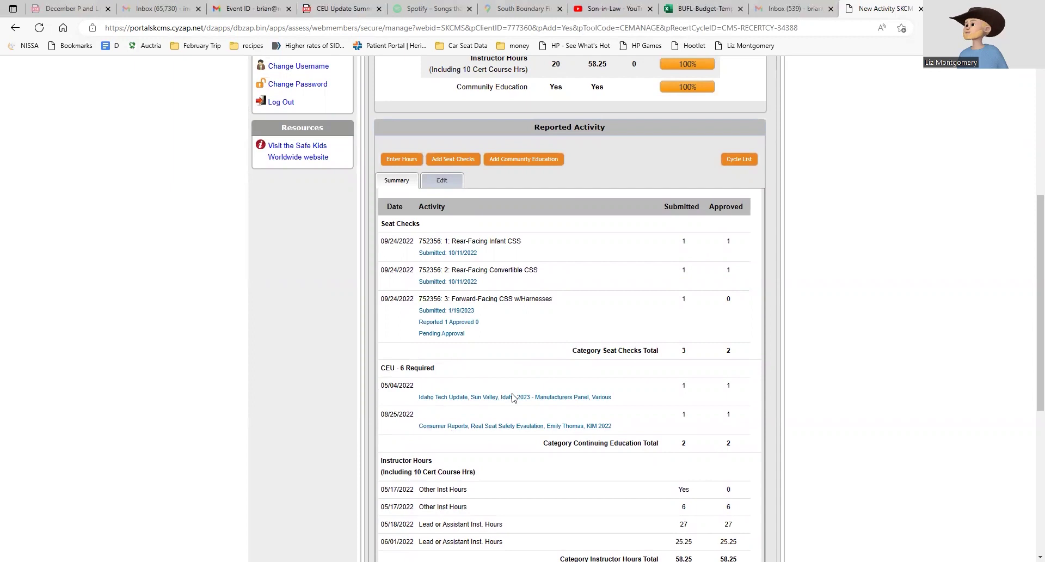
scroll(457, 326, up, 3)
scroll(338, 201, up, 3)
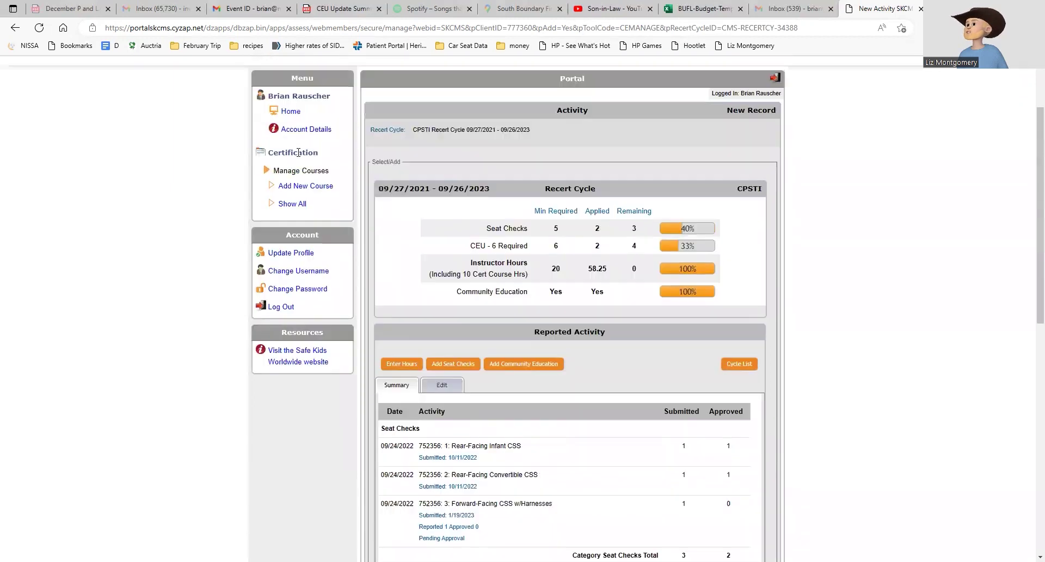
- Return to the portal home page and review the recertification section, its available actions and the account overview
click(285, 210)
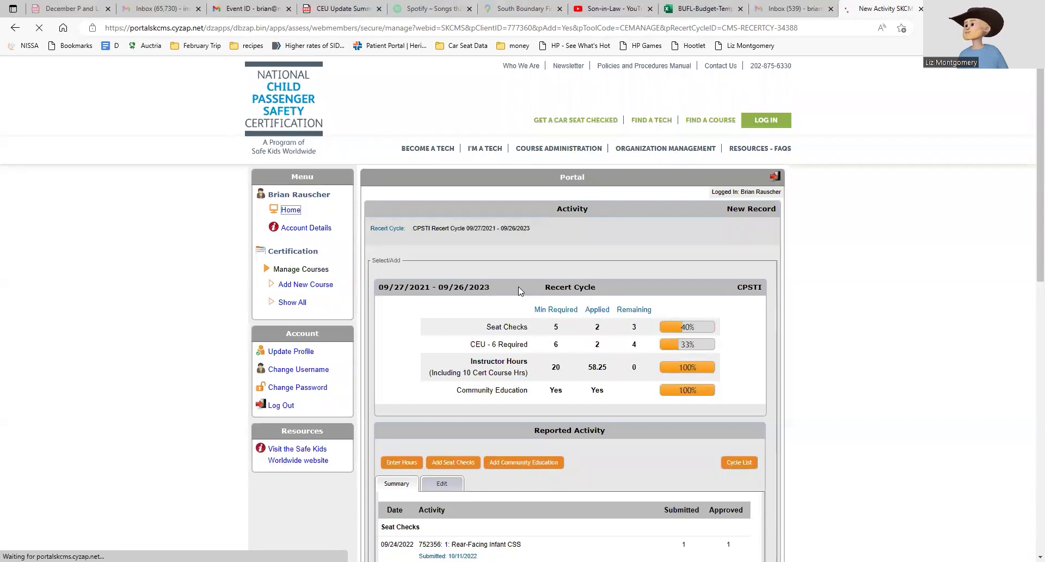
scroll(520, 291, down, 10)
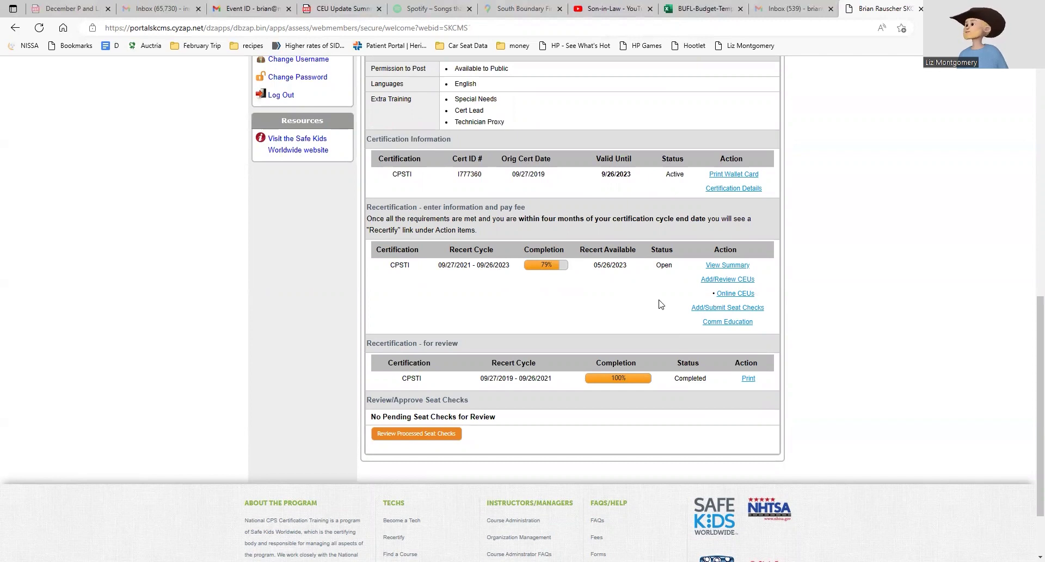
scroll(615, 327, up, 5)
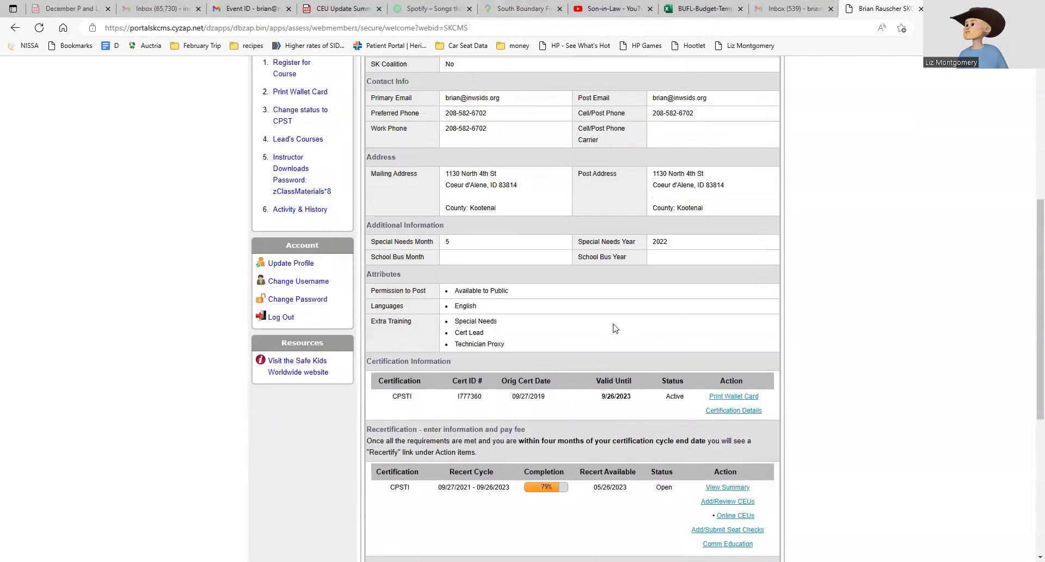
scroll(614, 326, up, 4)
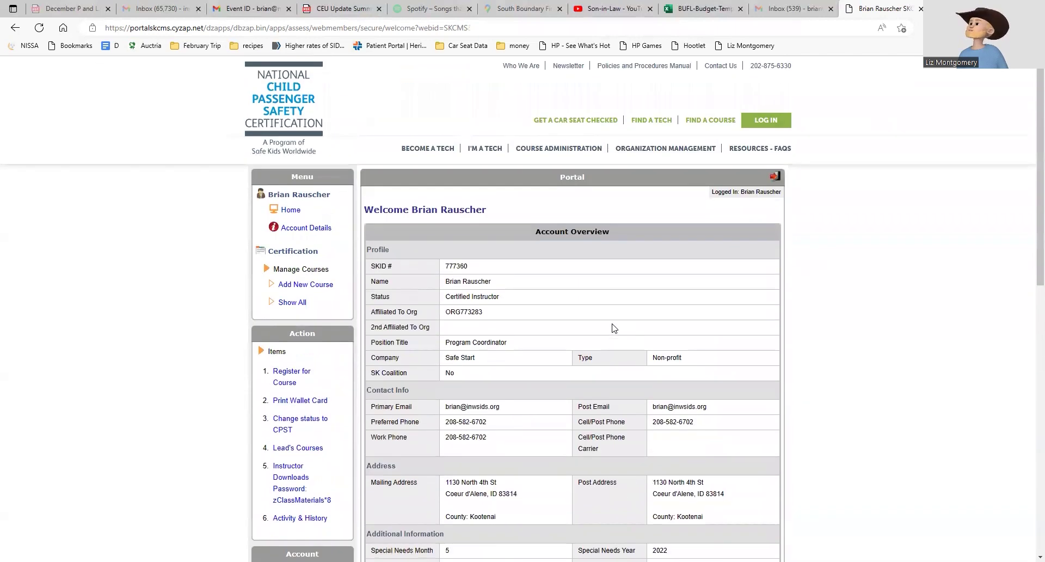